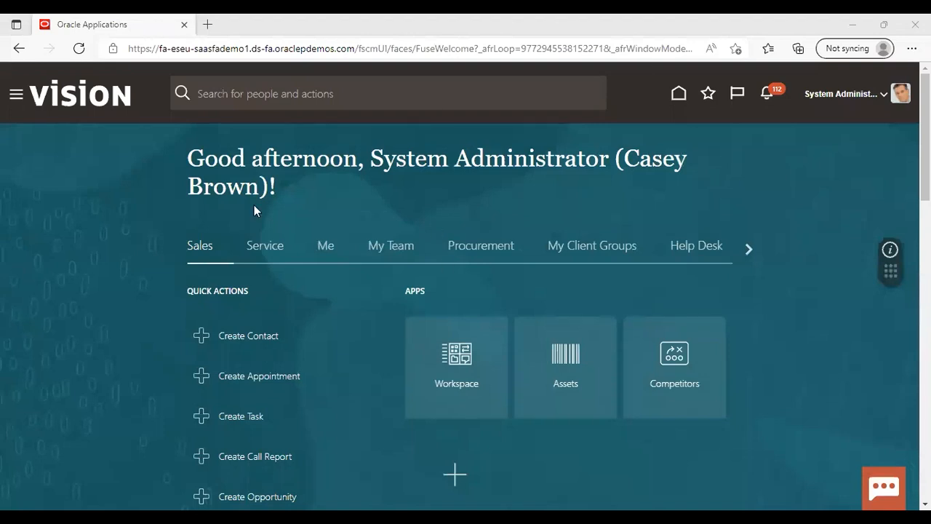
- Go to the Accounts Receivable receipts work area and start creating a new receipt
left_click(16, 97)
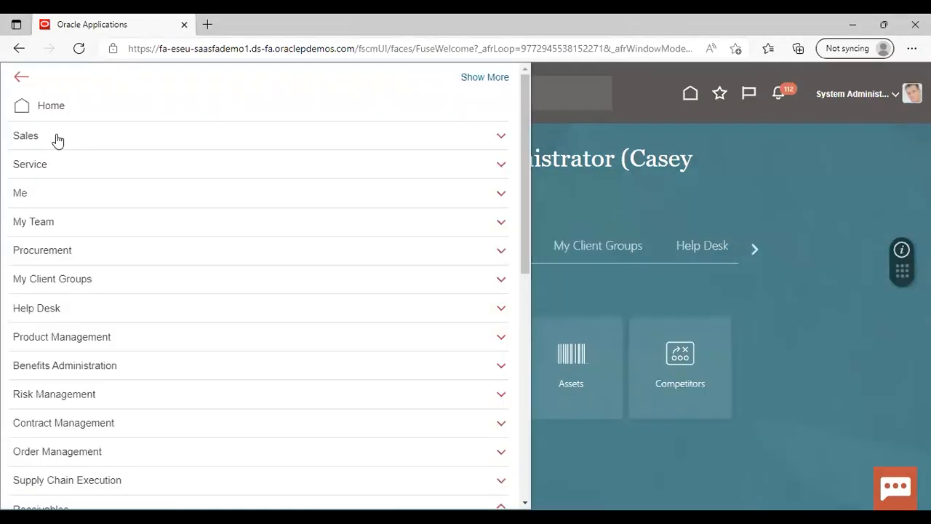
left_click(525, 503)
left_click(526, 503)
left_click(525, 503)
left_click(236, 312)
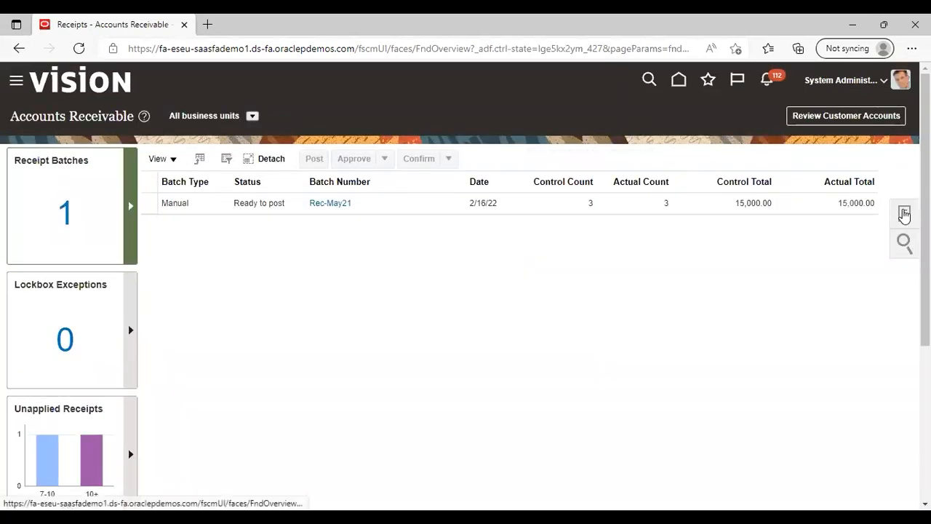
left_click(900, 215)
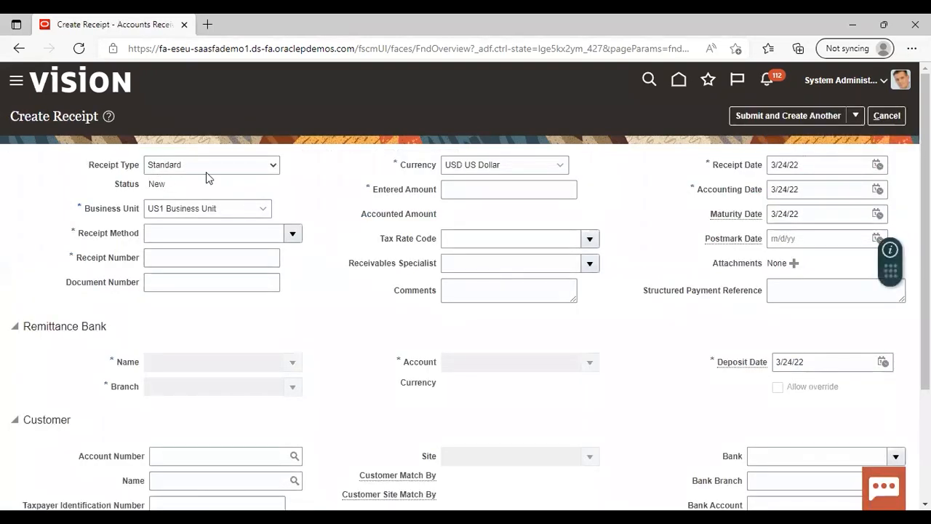
- Set the receipt method to BBC check, the receipt number to 4554 and the entered amount to 1000
left_click(292, 232)
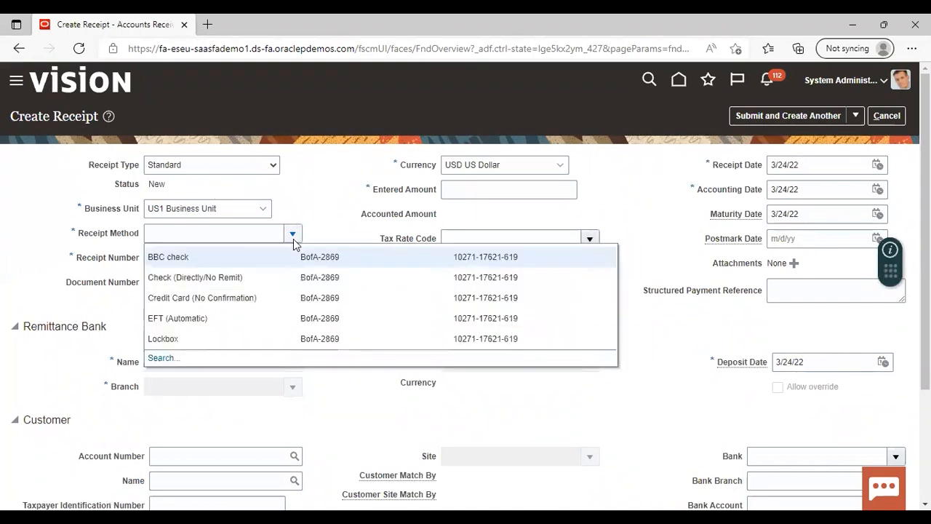
left_click(282, 255)
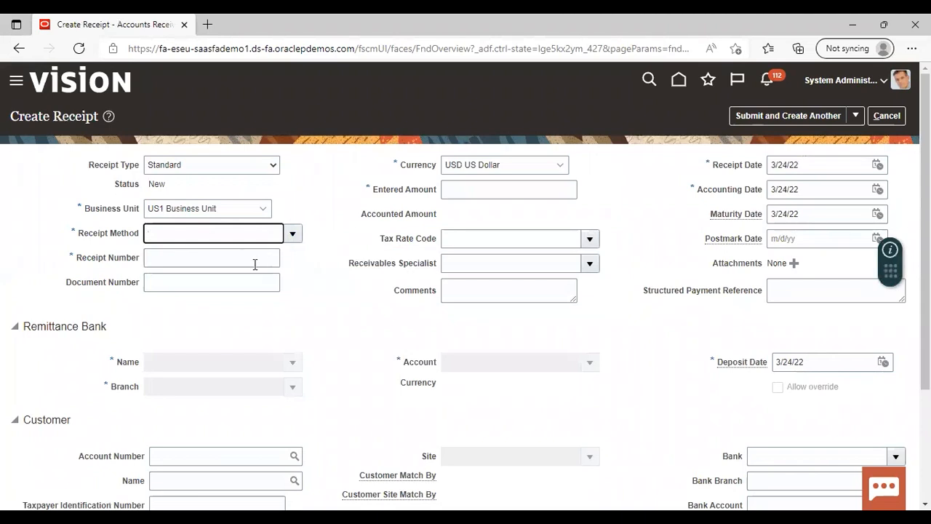
left_click(255, 264)
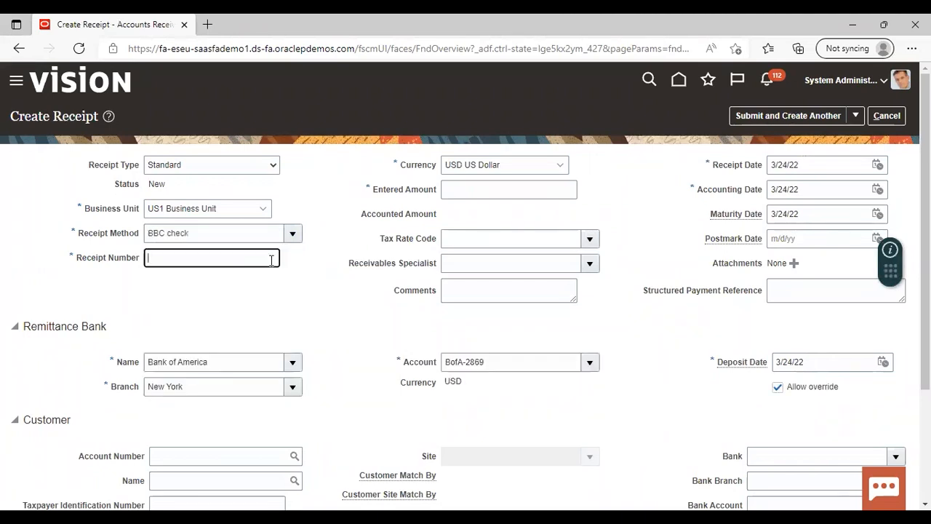
type("4554")
left_click(309, 278)
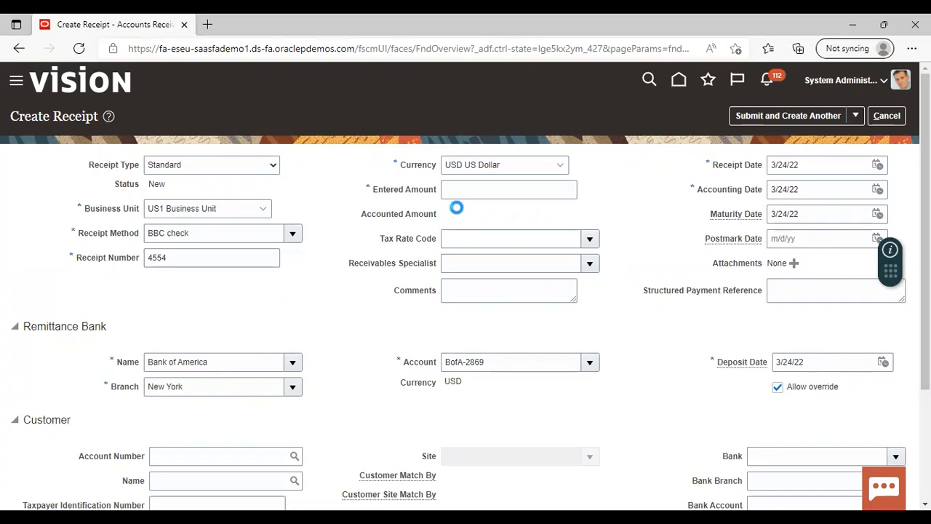
left_click(515, 189)
type("1000")
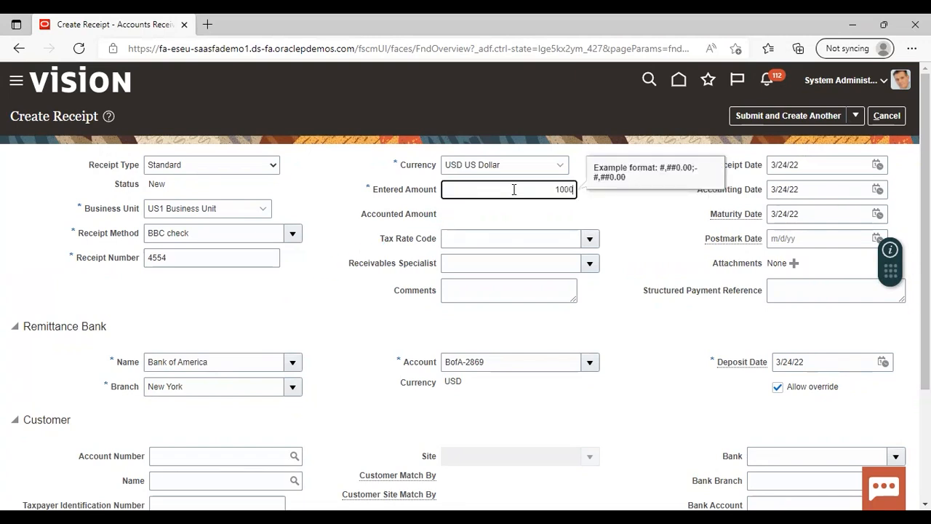
left_click(327, 297)
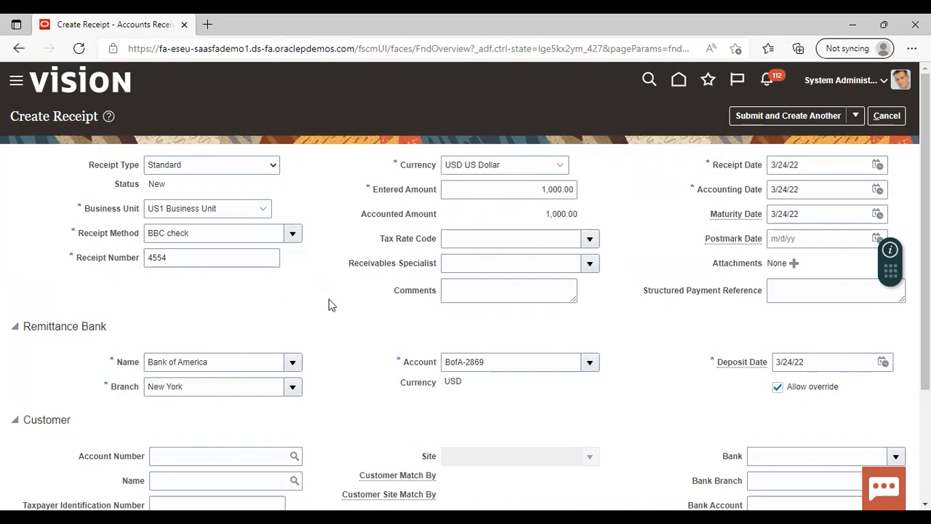
- Search customer accounts for "easy" and assign Easy Solutions with its Oakland site as the receipt's customer
left_click(925, 503)
left_click(925, 503)
left_click(925, 503)
left_click(296, 341)
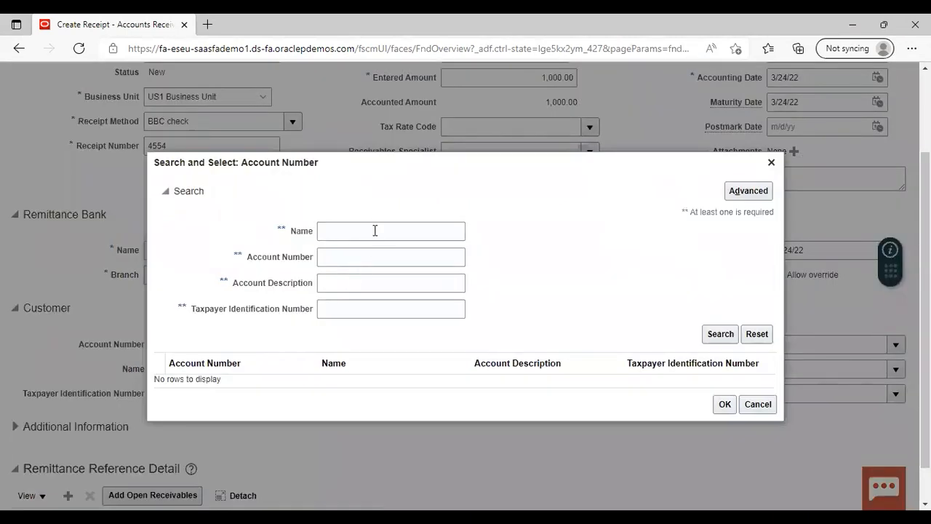
left_click(374, 230)
type("easy")
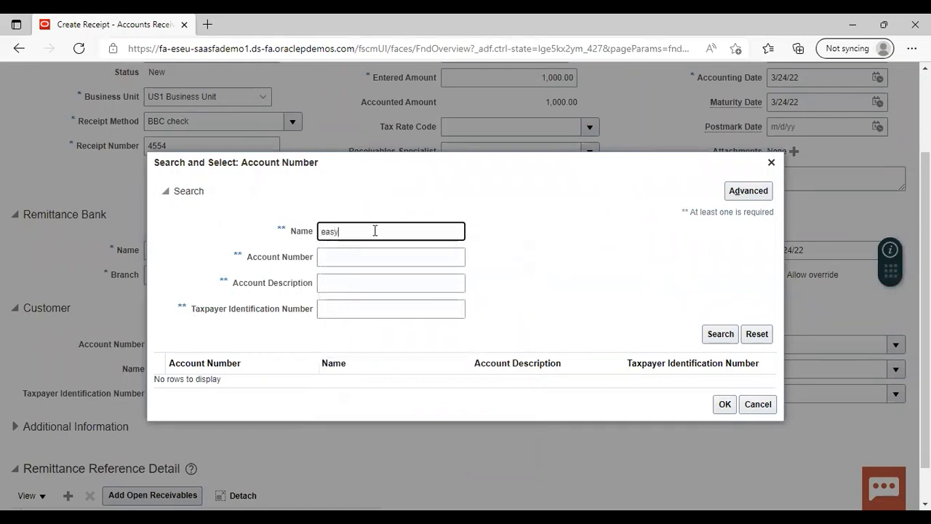
key("Return")
left_click(272, 380)
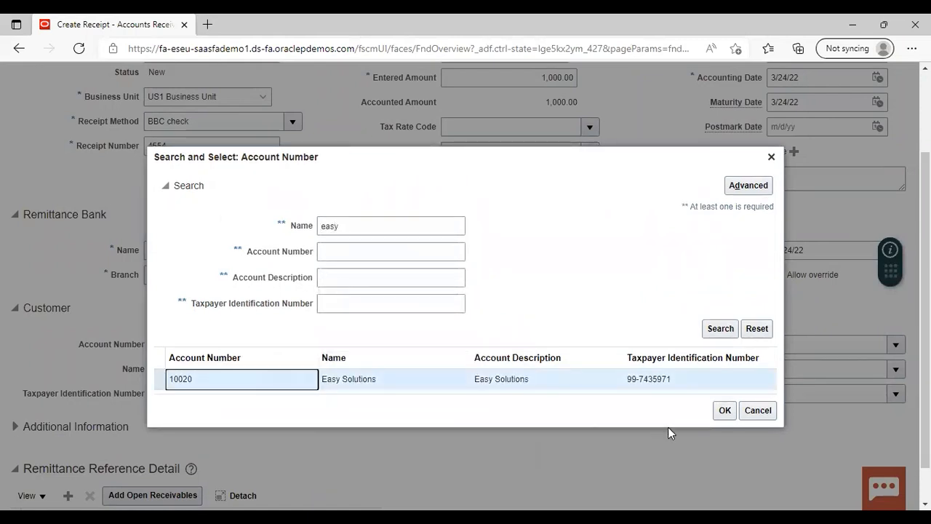
left_click(724, 409)
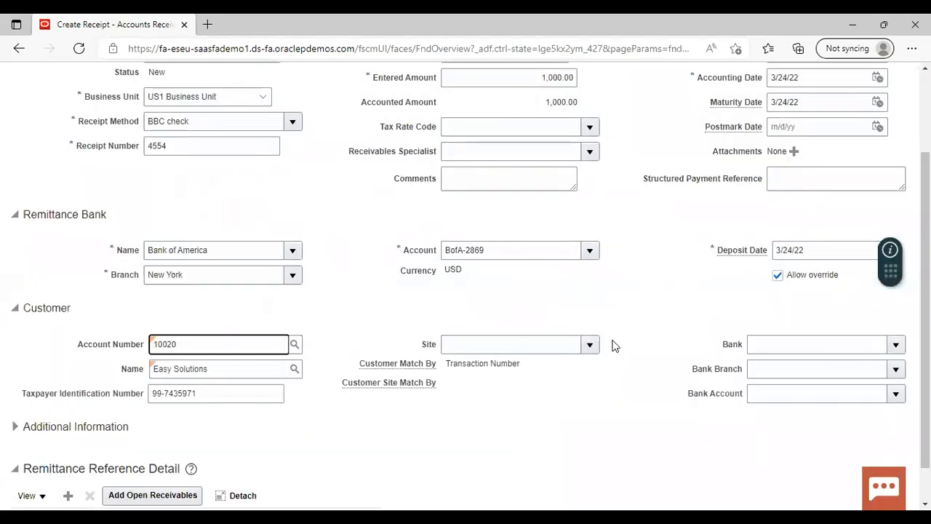
left_click(591, 351)
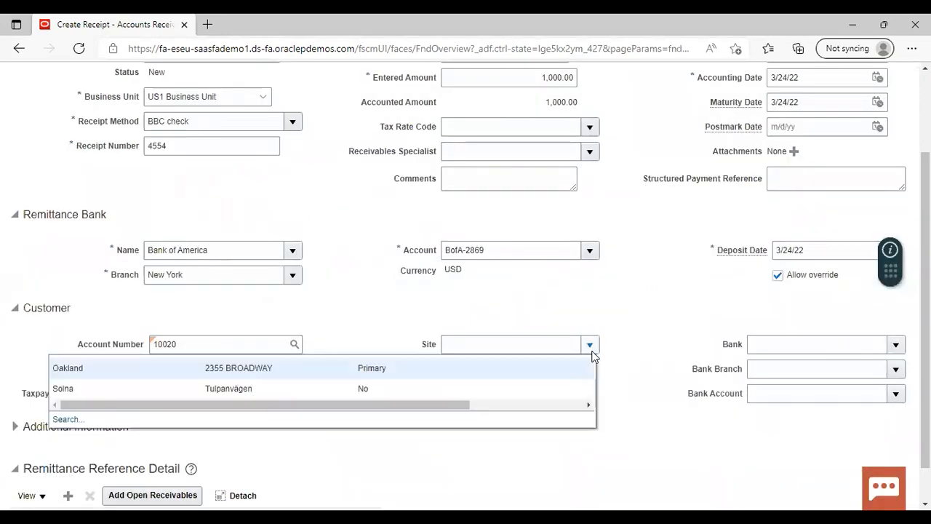
left_click(528, 374)
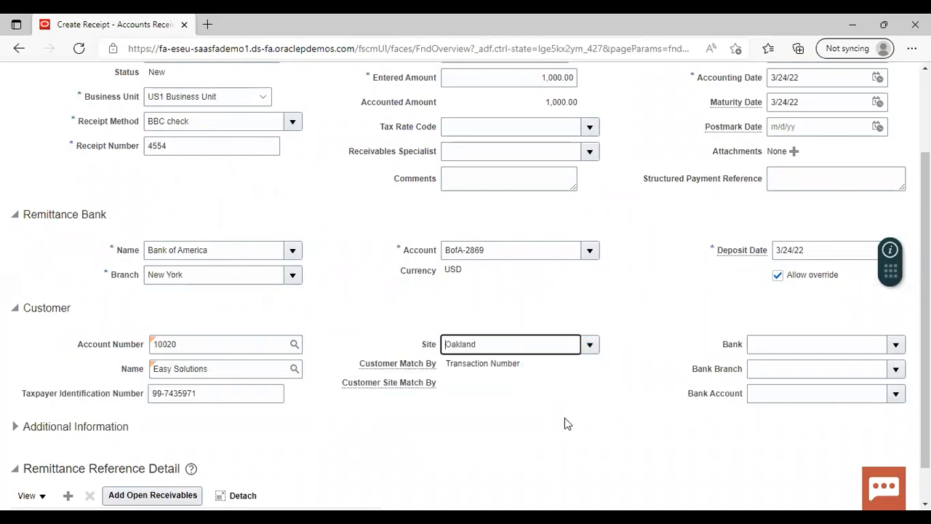
- Submit the new receipt with the option to apply it manually
scroll(872, 219, "up", 2)
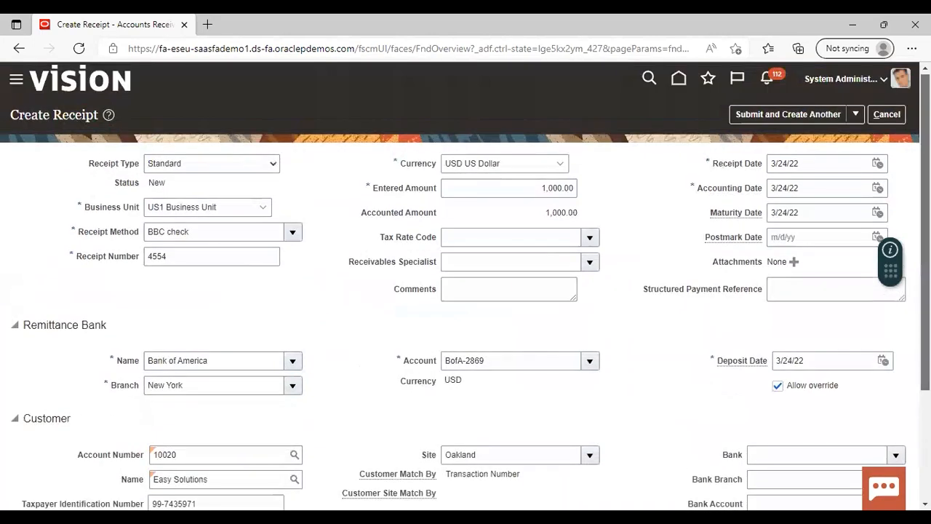
left_click(855, 114)
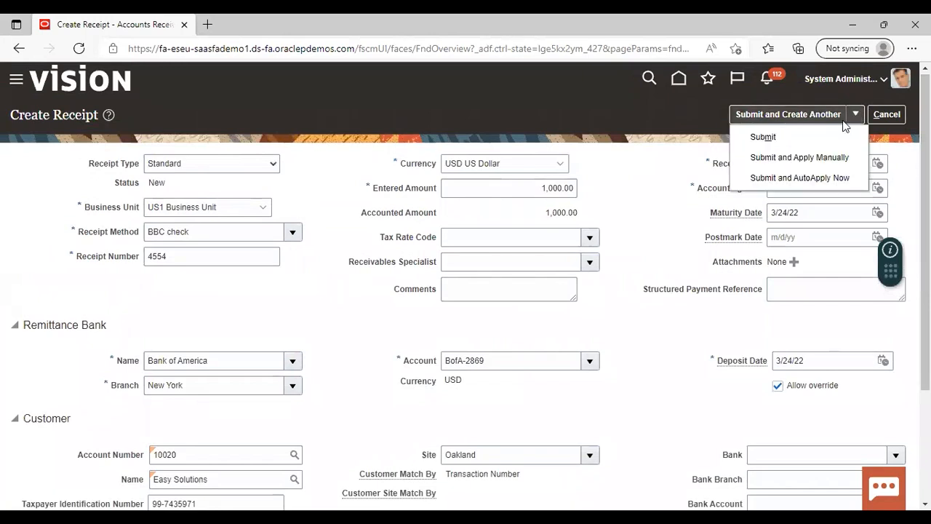
left_click(814, 155)
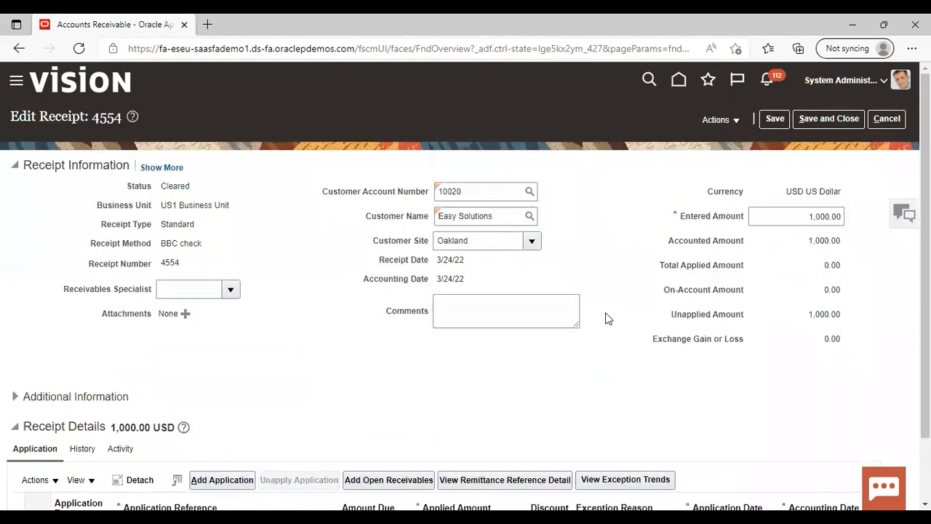
- Add an application of the receipt to transaction 62765, and save and close the receipt
scroll(505, 334, "down", 1)
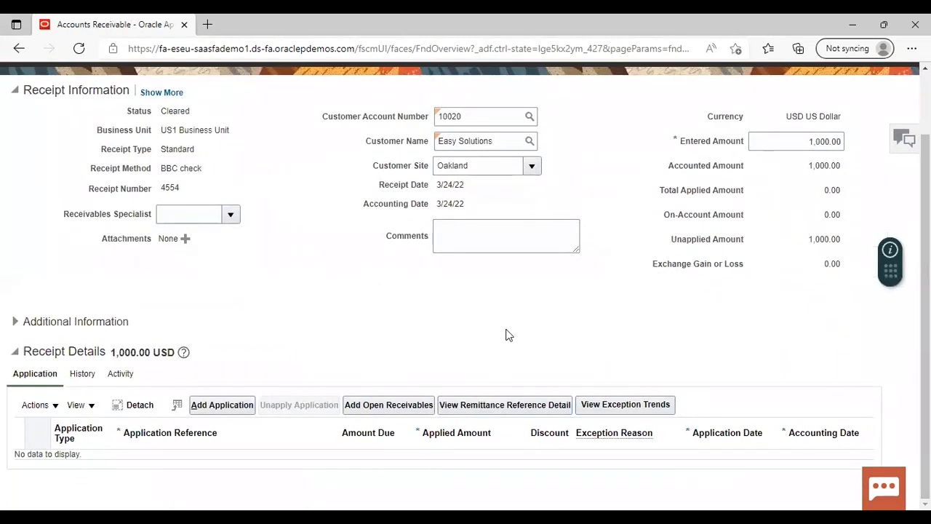
left_click(228, 404)
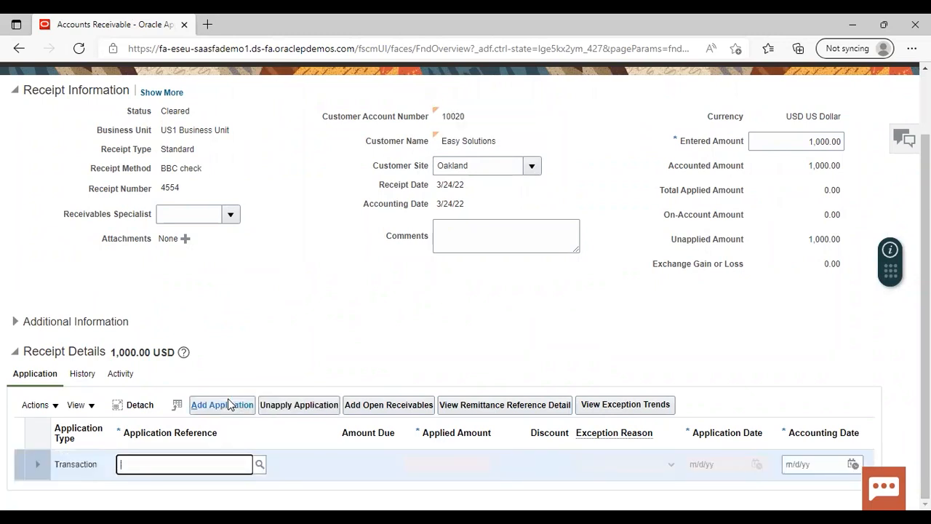
type("62765")
left_click(341, 340)
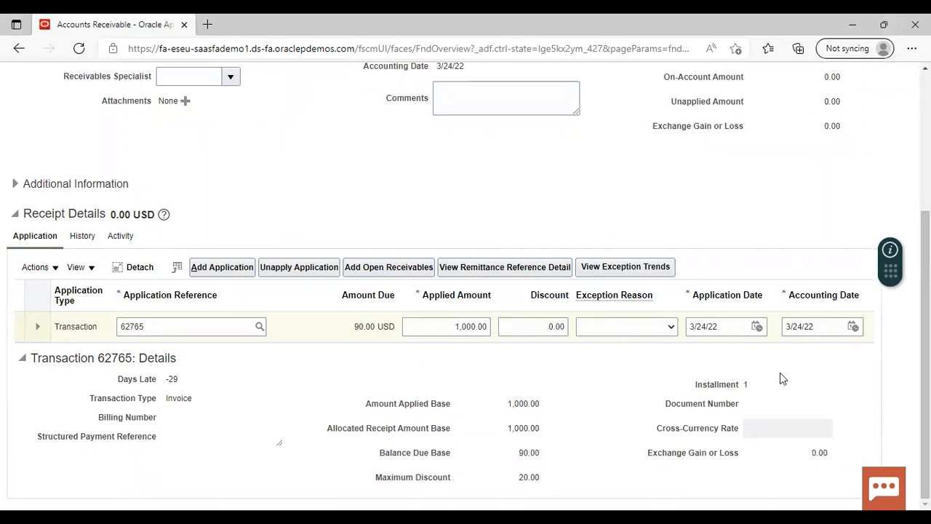
scroll(466, 291, "up", 3)
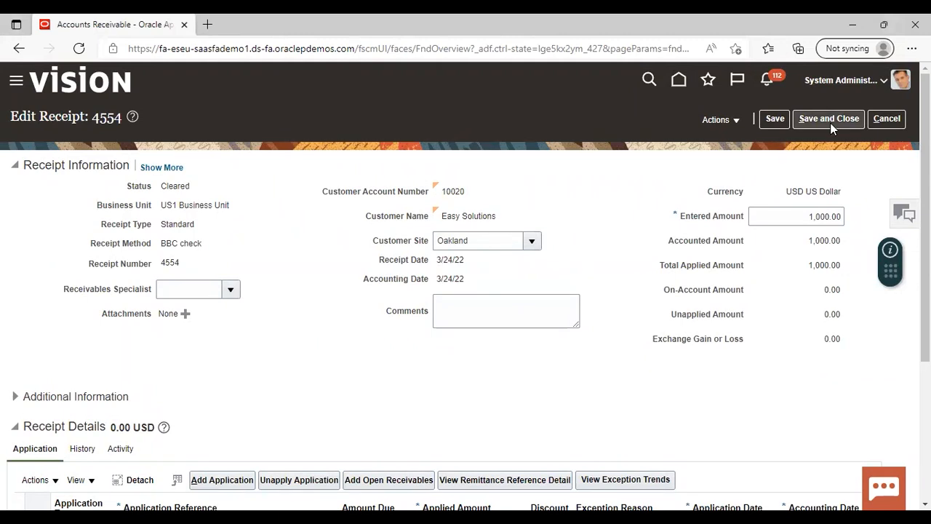
left_click(830, 122)
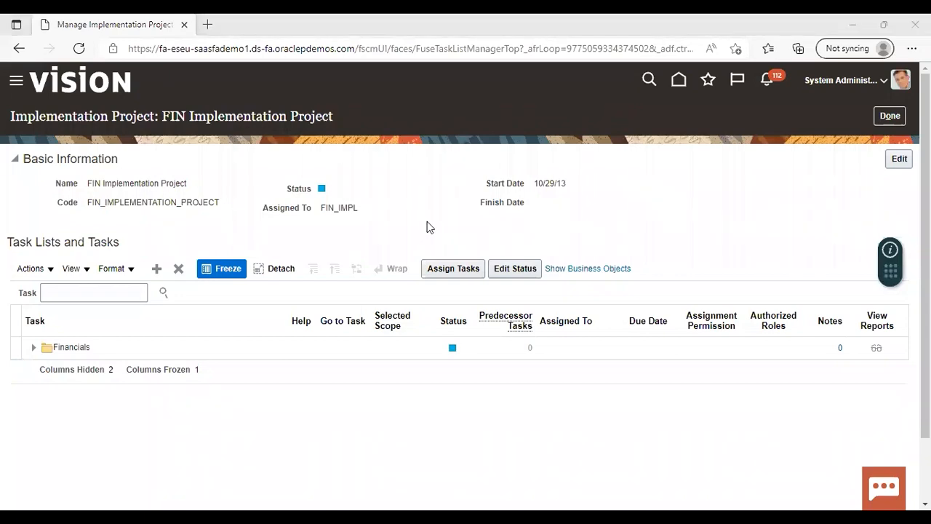
- Search the FIN Implementation Project tasks for "rec% act%" and open the Manage Receivables Activities task
left_click(134, 293)
type("re")
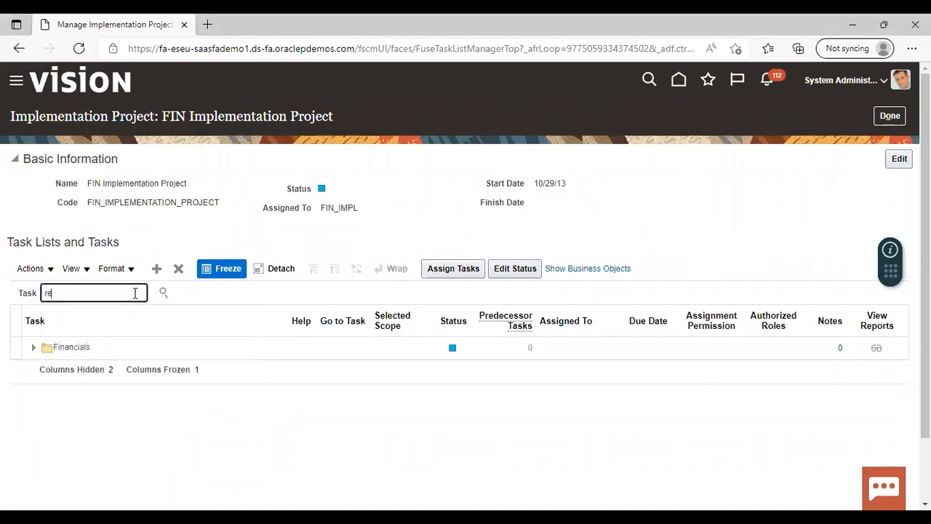
type("c% act5")
key("BackSpace")
type("%")
key("Return")
left_click(93, 336)
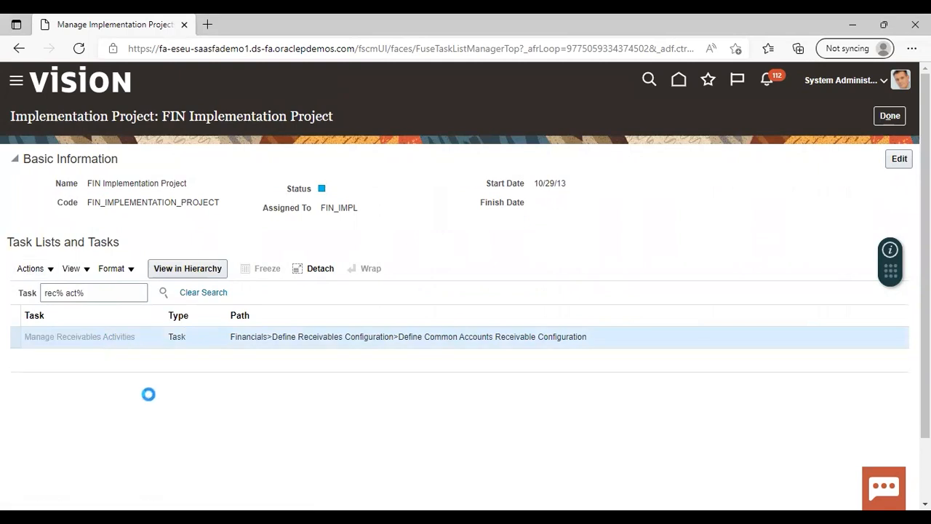
left_click(330, 348)
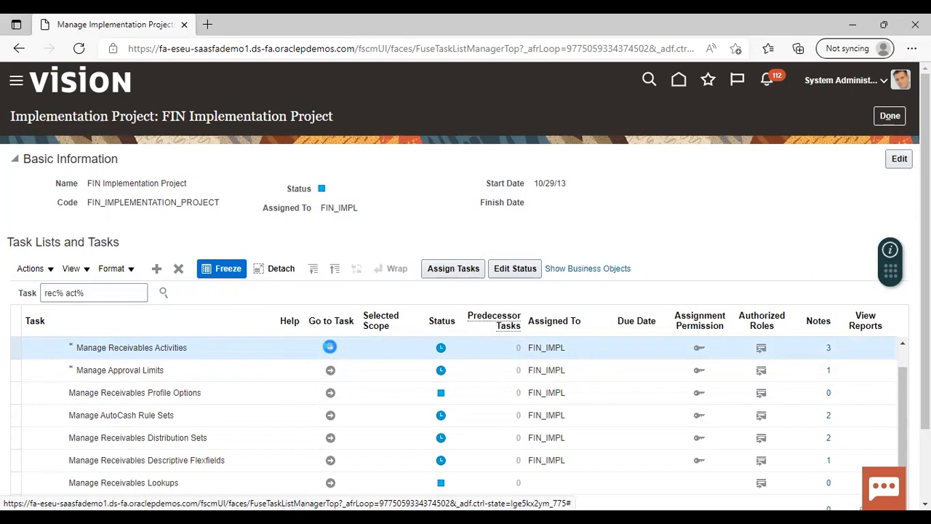
left_click(330, 346)
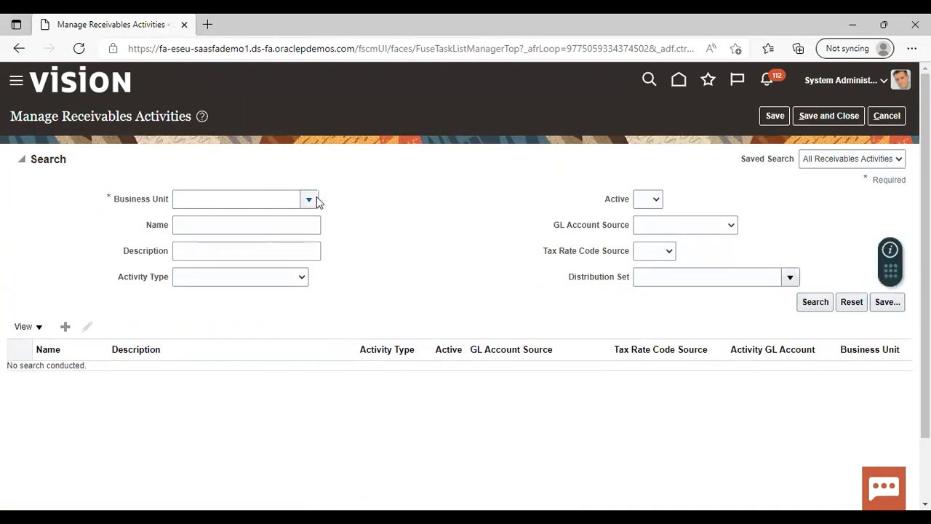
- Search for the receivables activities of US1 Business Unit
left_click(311, 199)
left_click(289, 218)
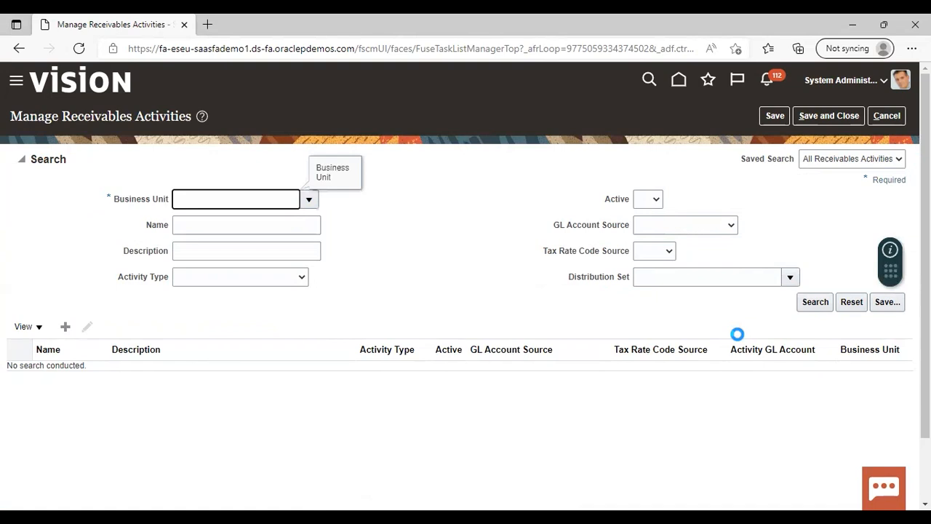
left_click(816, 305)
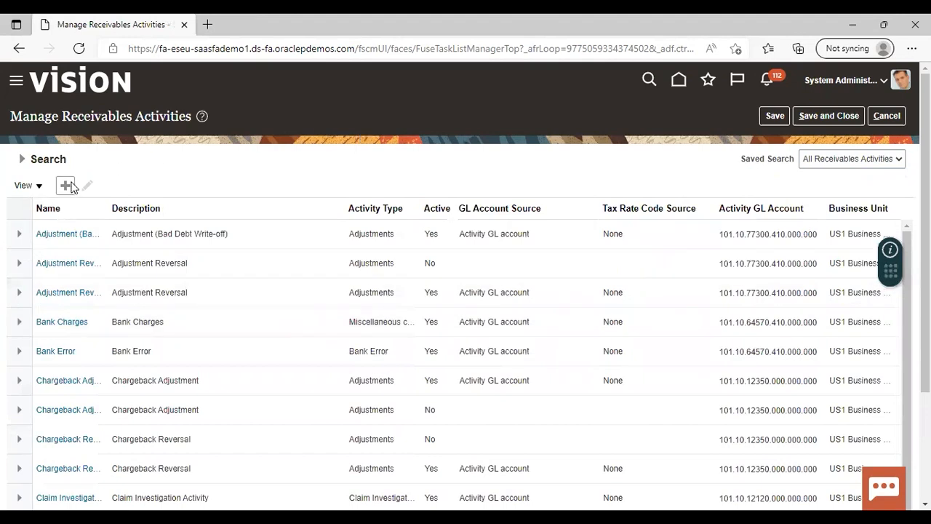
- Start a new receivables activity named "Misc rev" with the activity type Miscellaneous cash
left_click(65, 187)
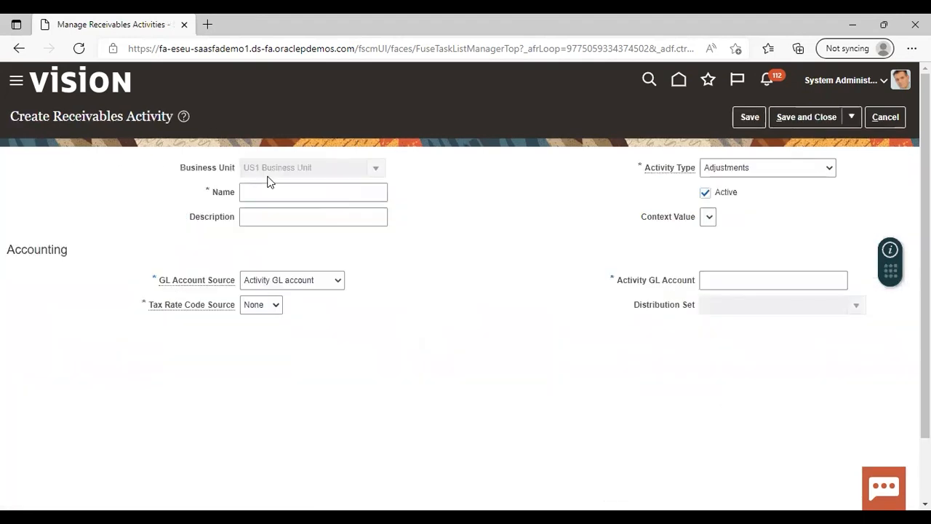
left_click(330, 190)
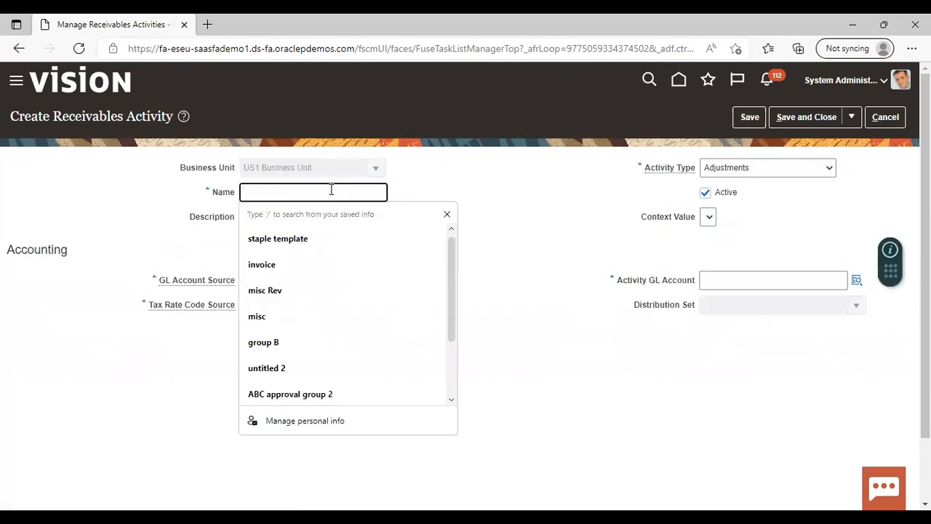
type("MISC")
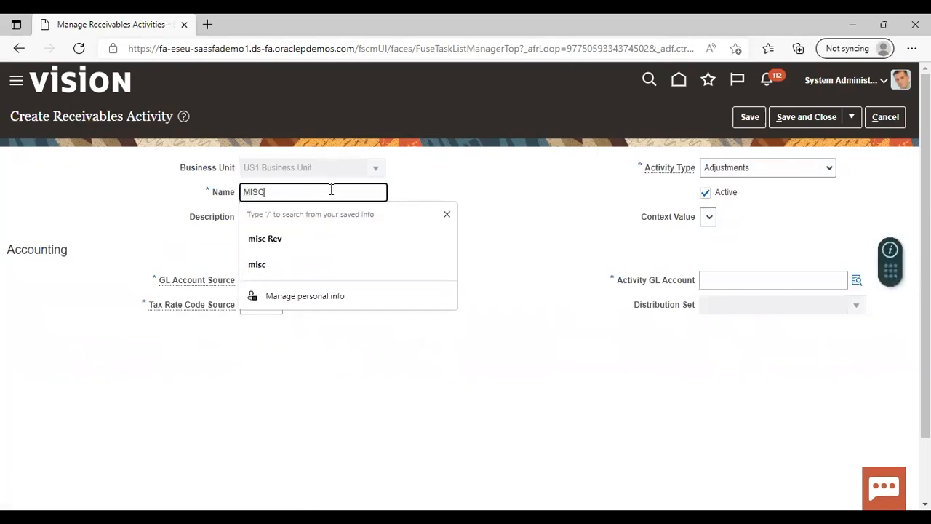
key("BackSpace")
type("isc rev")
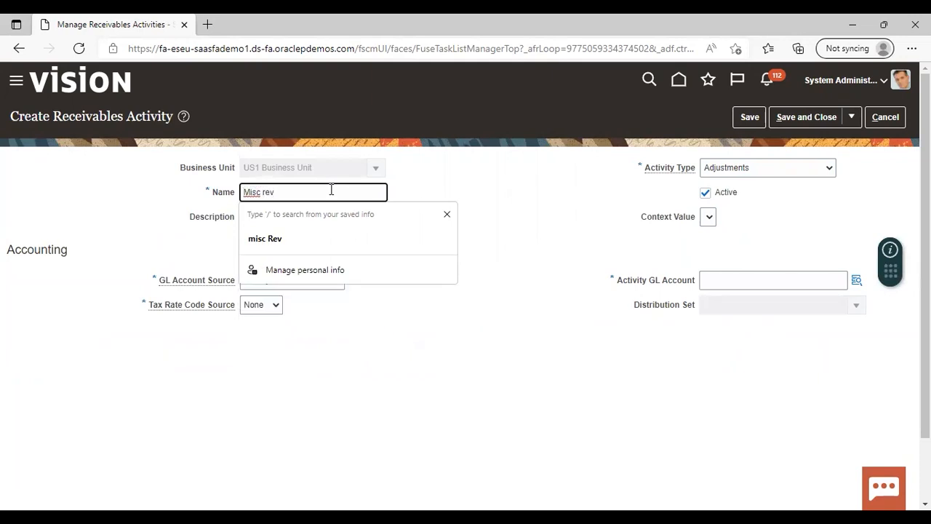
left_click(529, 205)
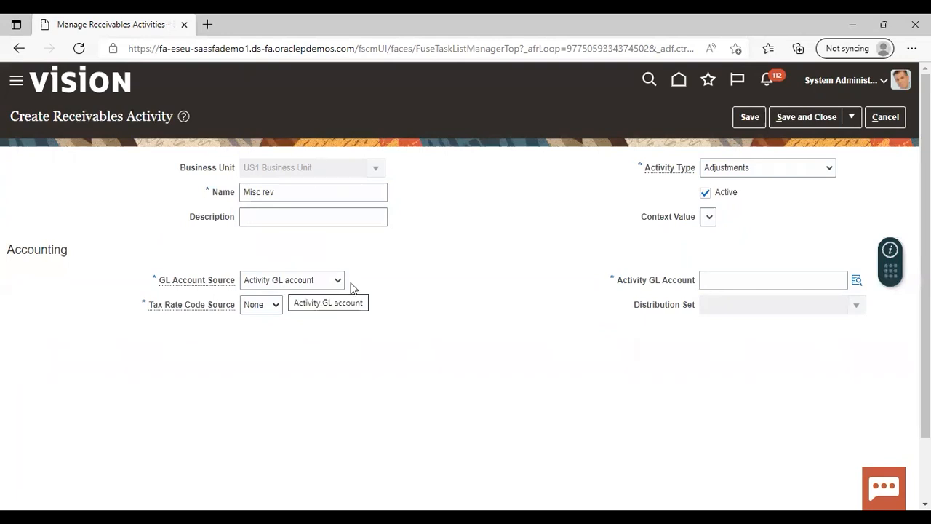
left_click(828, 169)
left_click(769, 271)
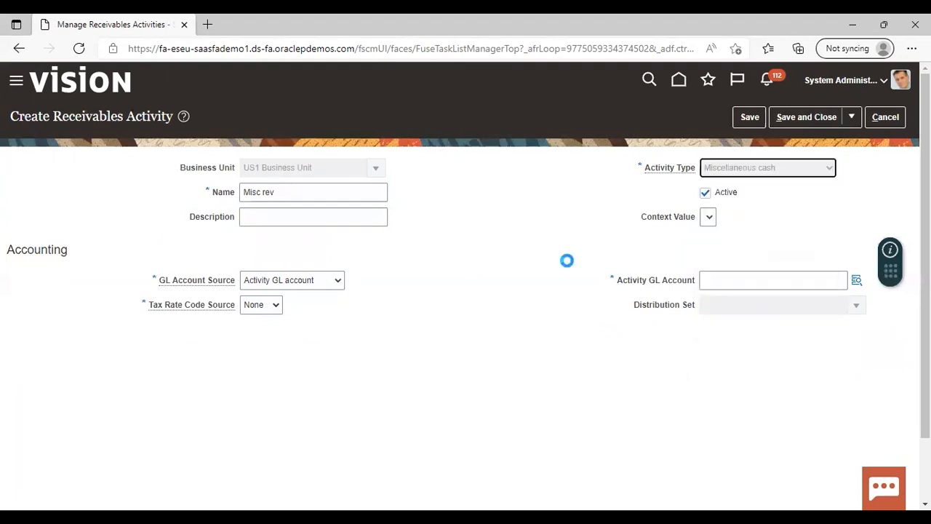
- Change the receivables activity name to "Misc rev BBC" and set its tax rate code source to None
left_click(508, 288)
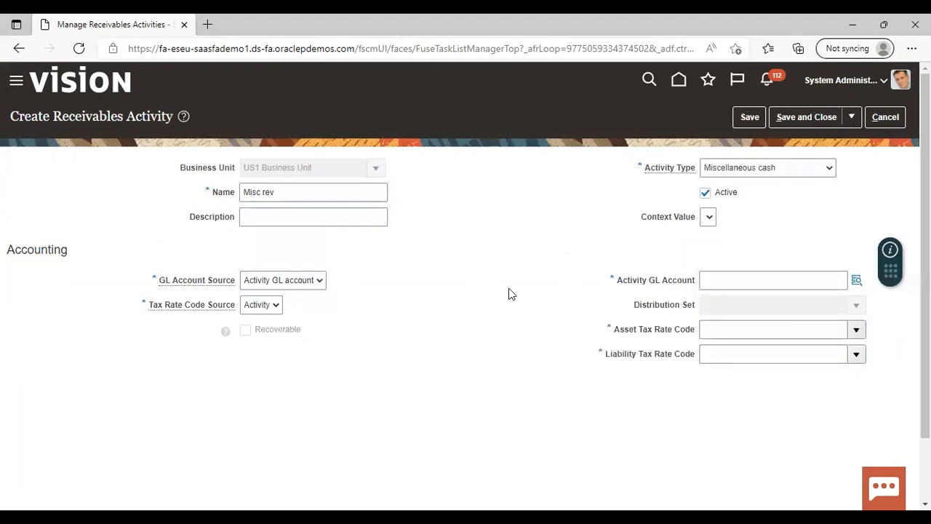
left_click(298, 192)
type("BBC")
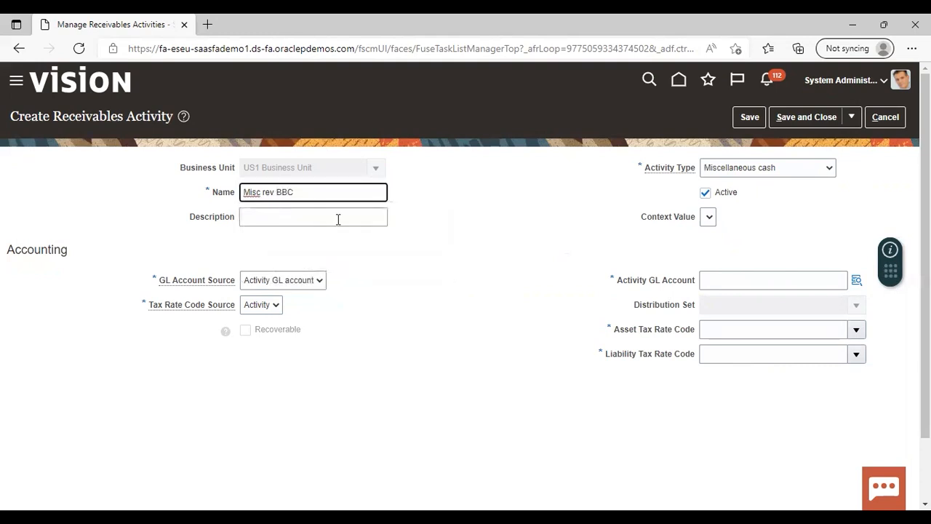
left_click(421, 267)
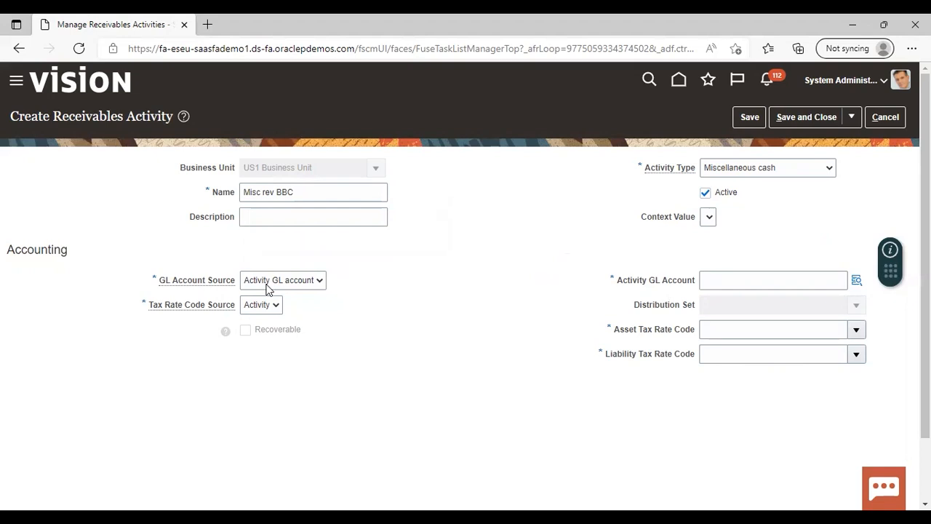
left_click(273, 305)
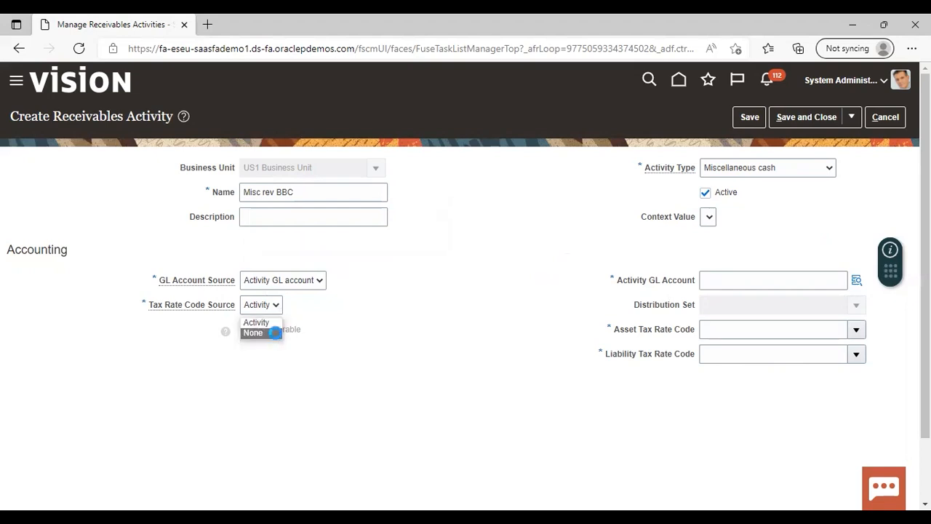
left_click(262, 332)
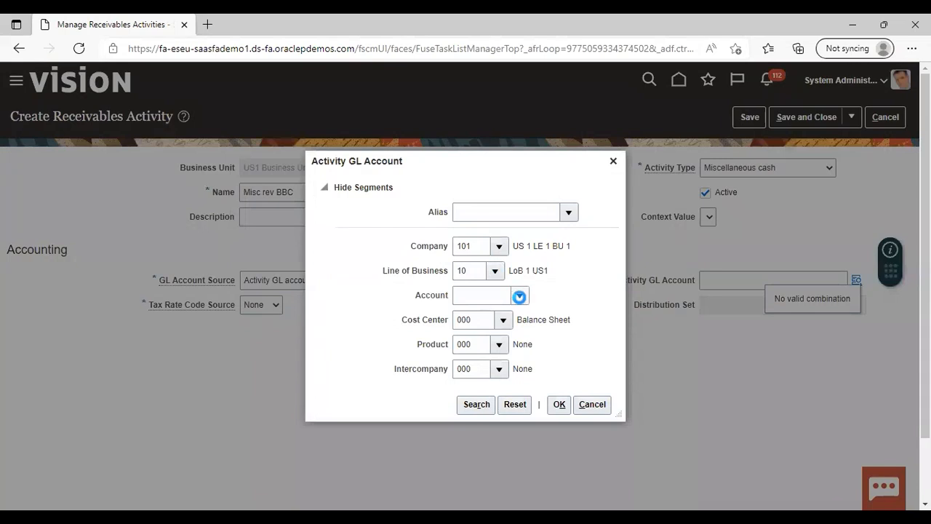
- Search the Account segment values of the activity GL account for descriptions containing "misc"
left_click(520, 297)
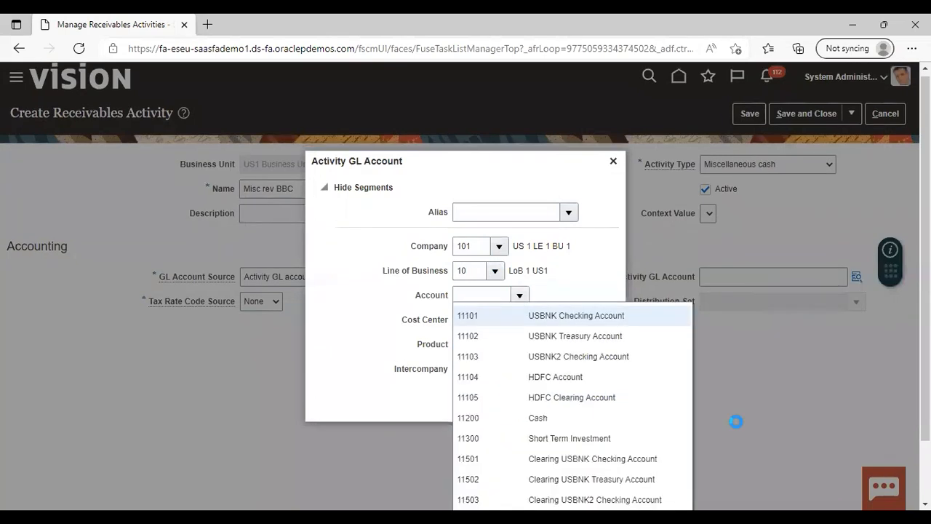
scroll(736, 422, "down", 1)
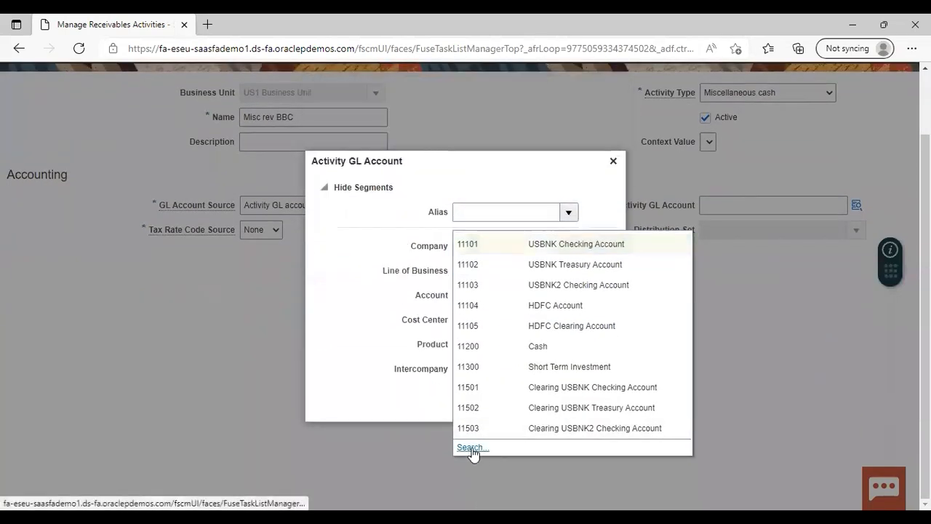
left_click(473, 447)
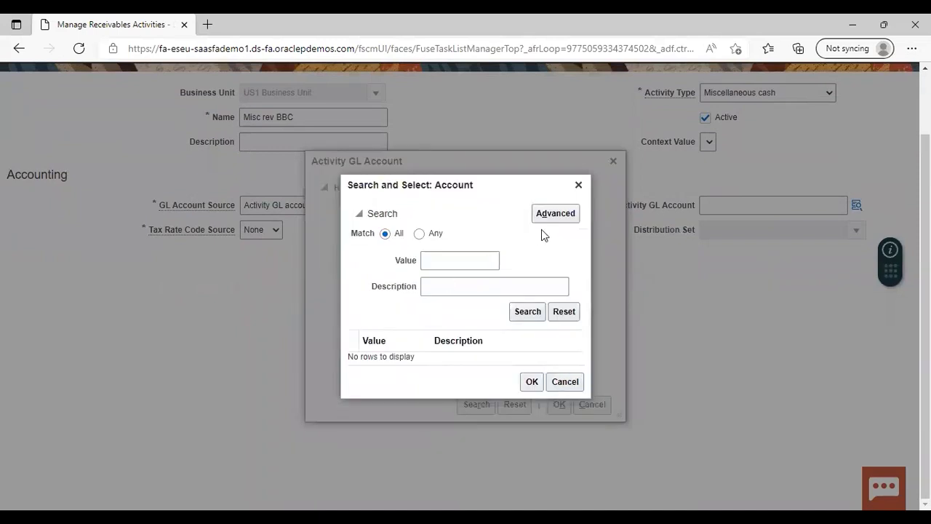
left_click(552, 214)
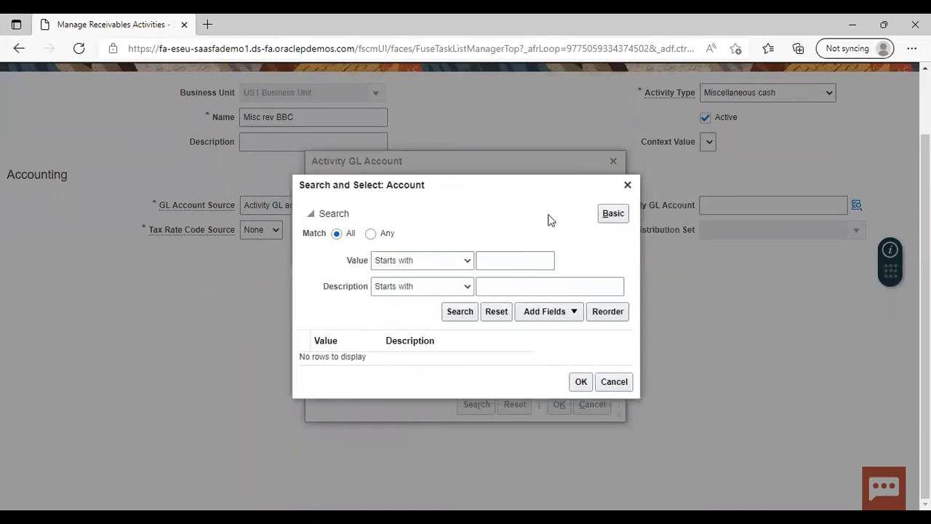
left_click(467, 288)
left_click(409, 410)
left_click(582, 284)
type("misc")
key("Return")
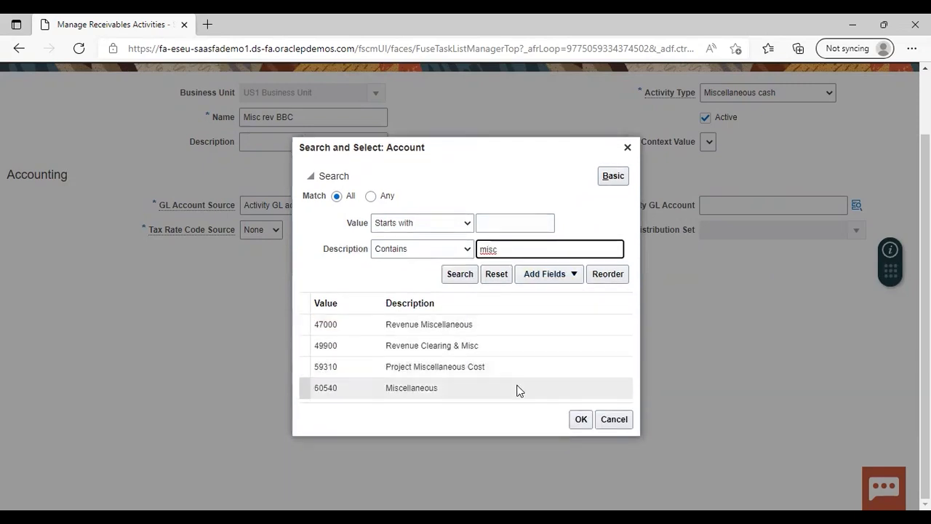
- Choose account 47000 Revenue Miscellaneous for the activity GL account, and save and close the receivables activity
left_click(493, 334)
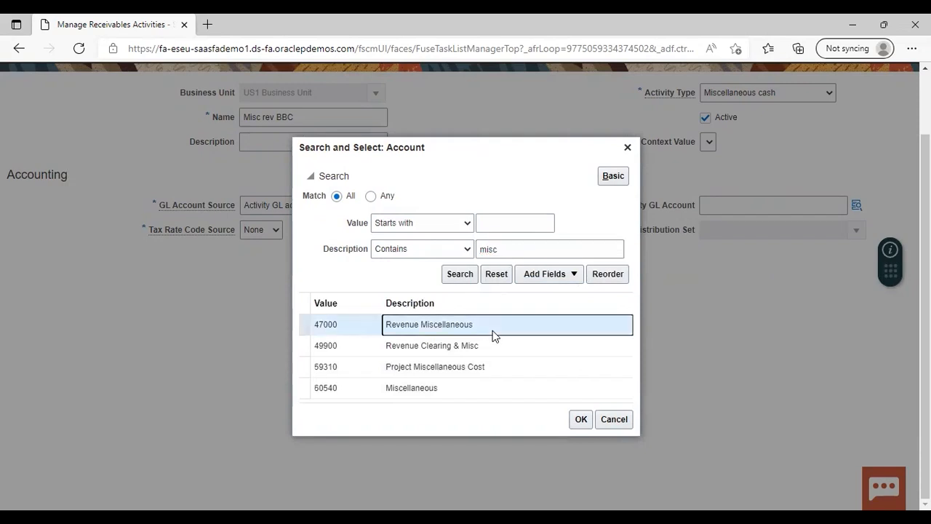
left_click(582, 419)
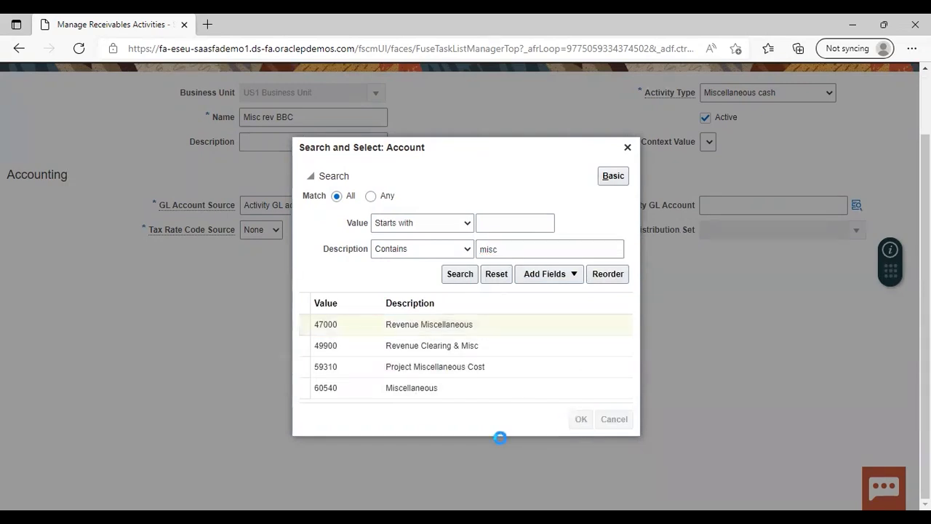
left_click(558, 405)
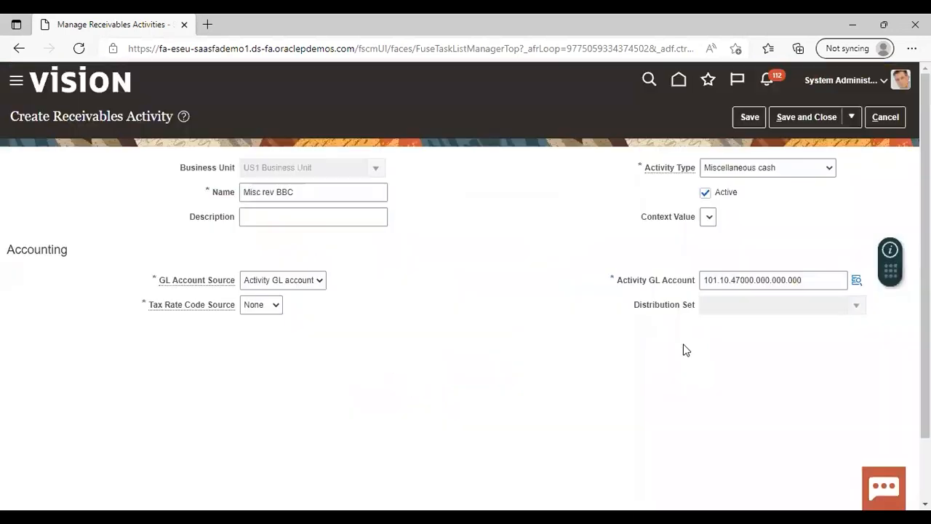
left_click(798, 118)
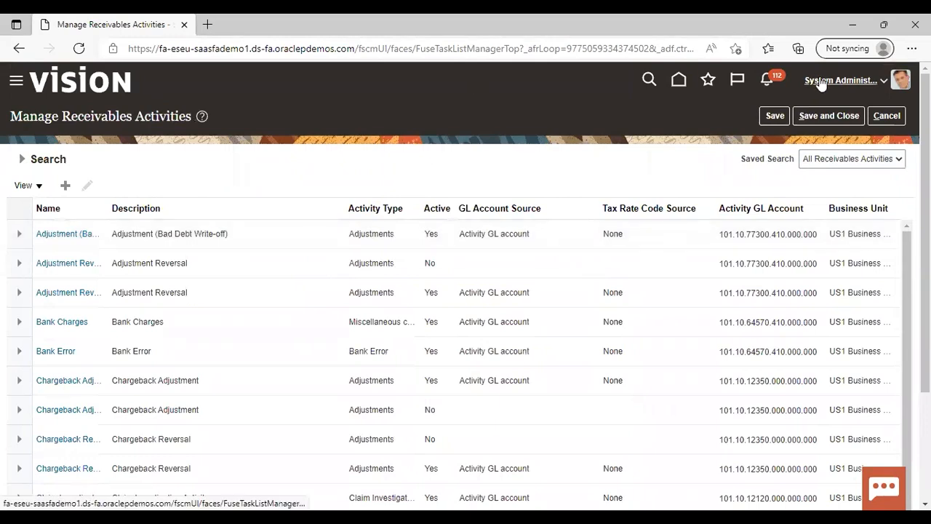
left_click(821, 116)
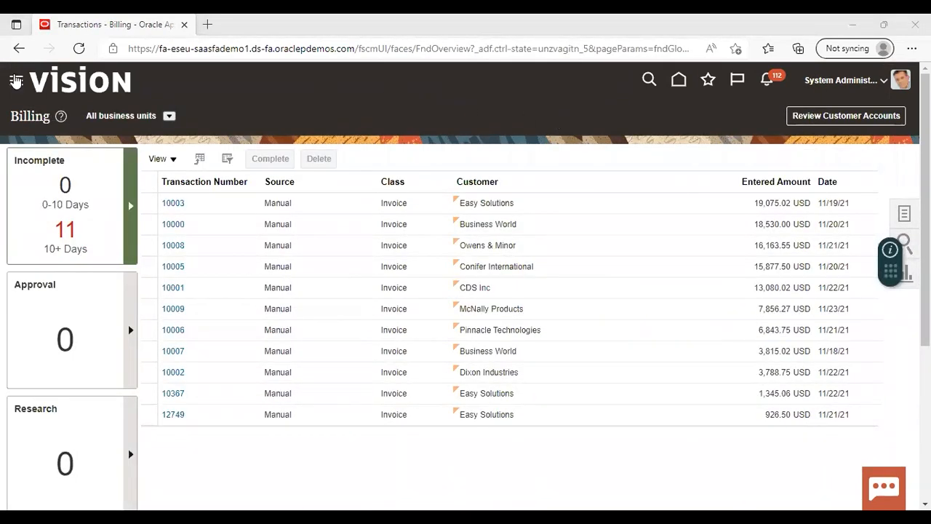
- Go to the Accounts Receivable work area under Receivables
left_click(16, 80)
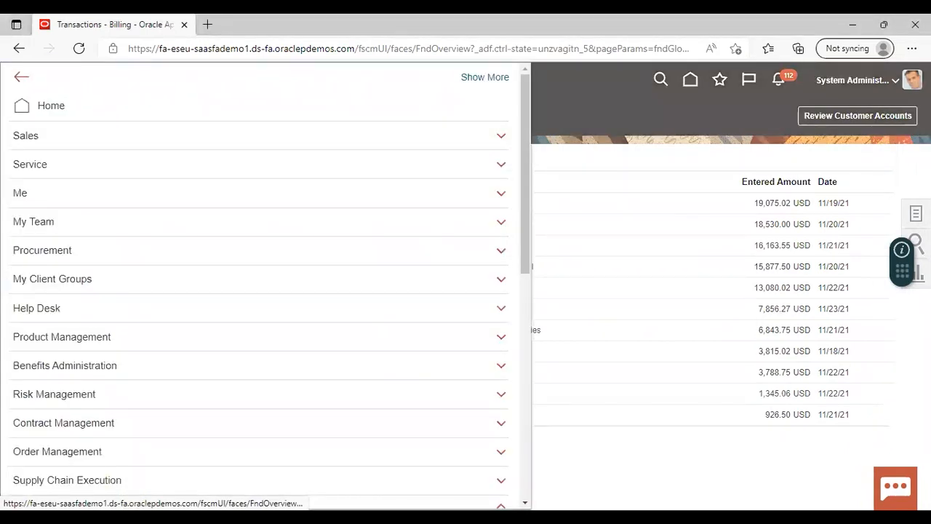
left_click(524, 503)
left_click(524, 502)
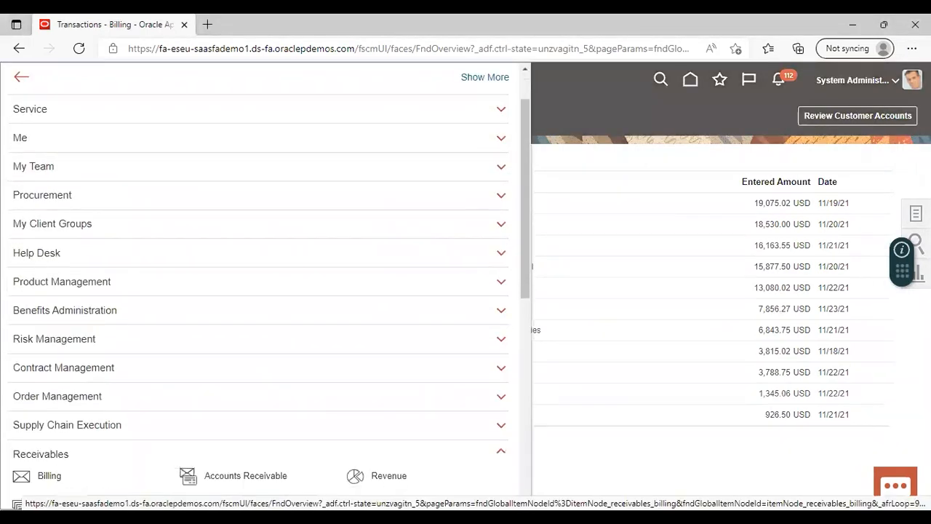
left_click(524, 472)
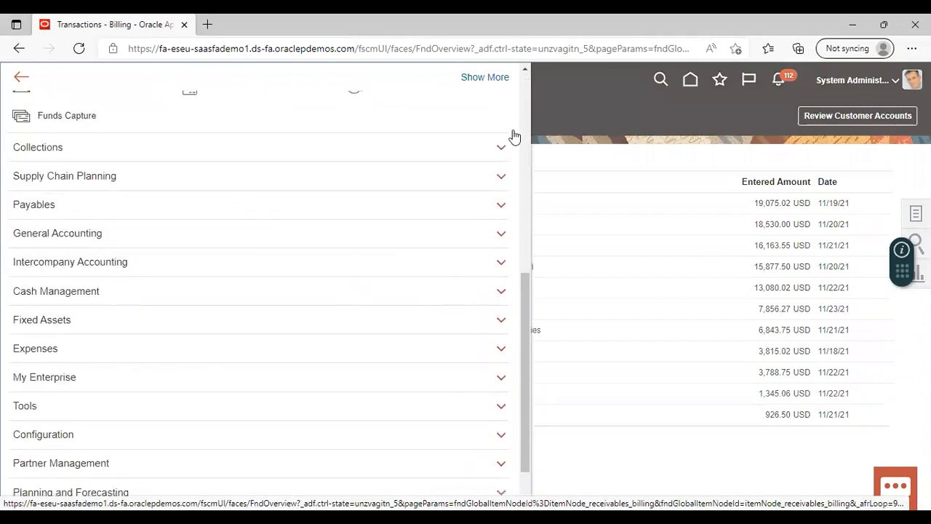
left_click(521, 71)
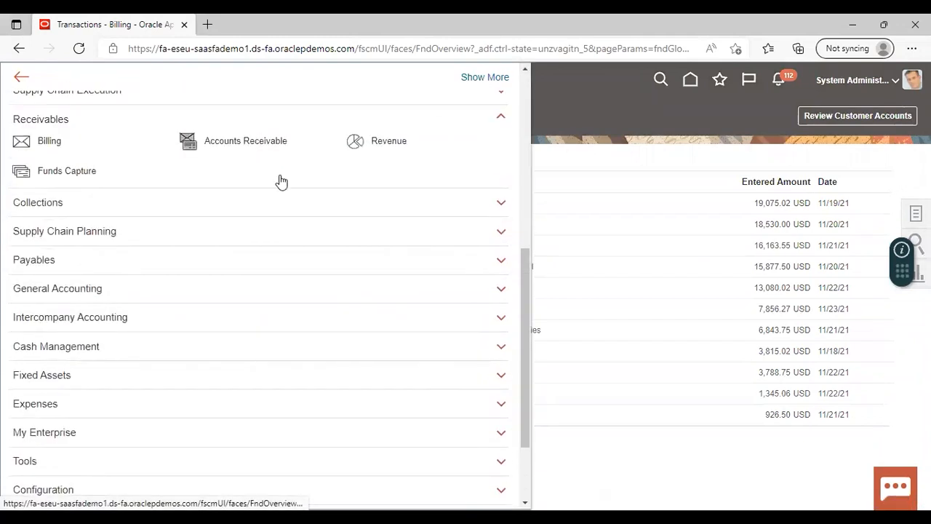
left_click(191, 144)
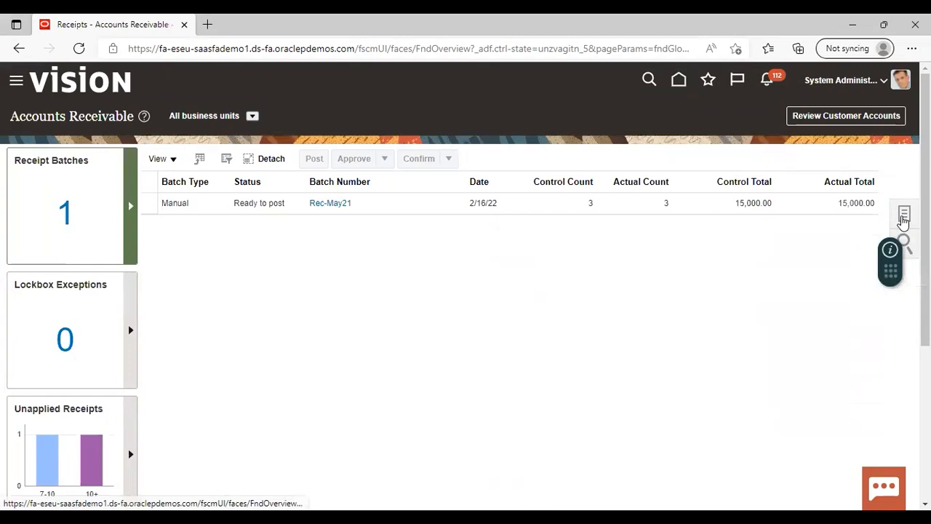
- Start creating a new receipt with the receipt type Miscellaneous
left_click(903, 215)
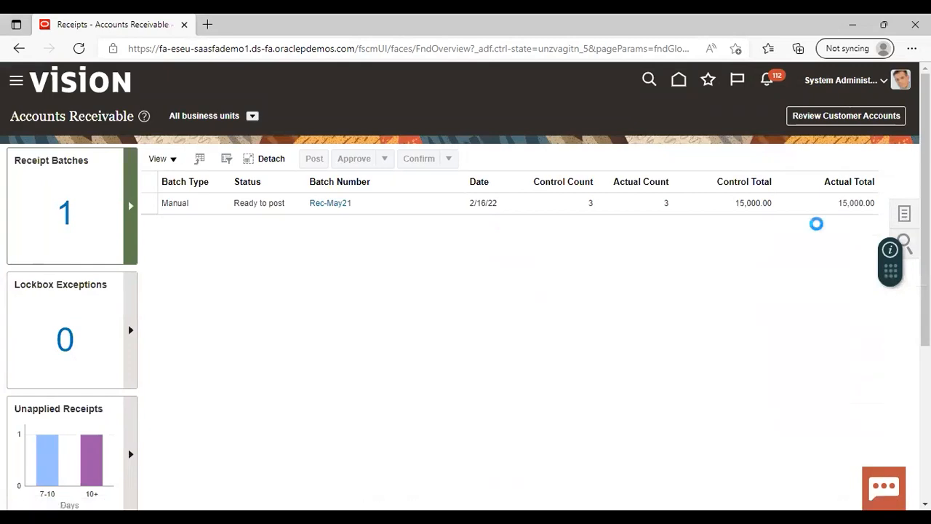
left_click(815, 128)
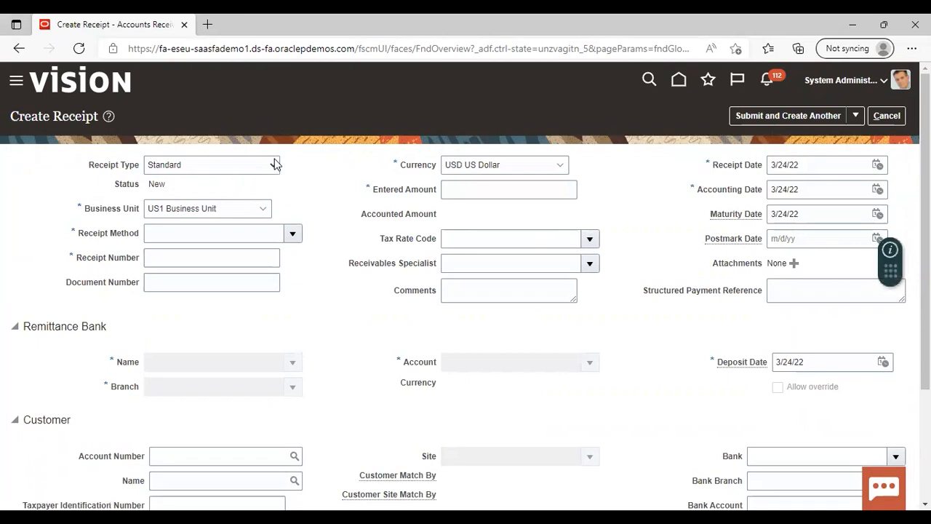
left_click(275, 166)
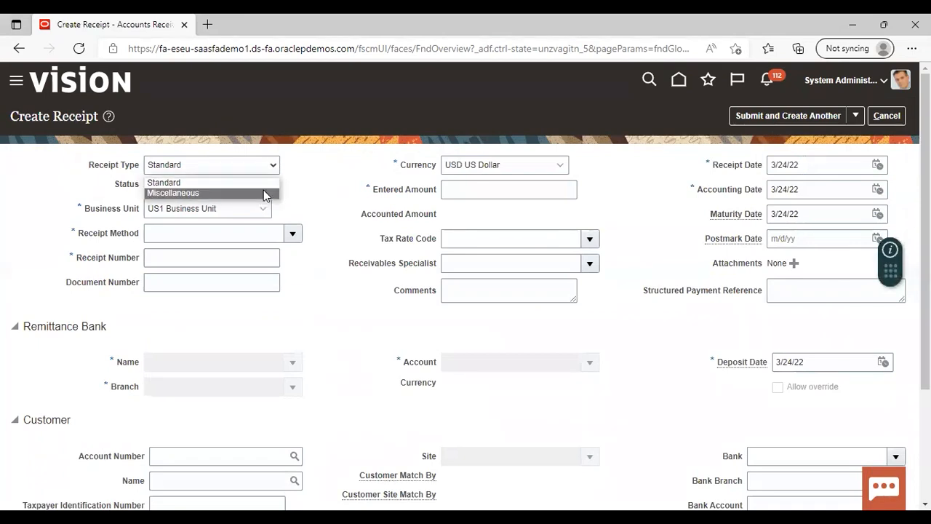
left_click(266, 192)
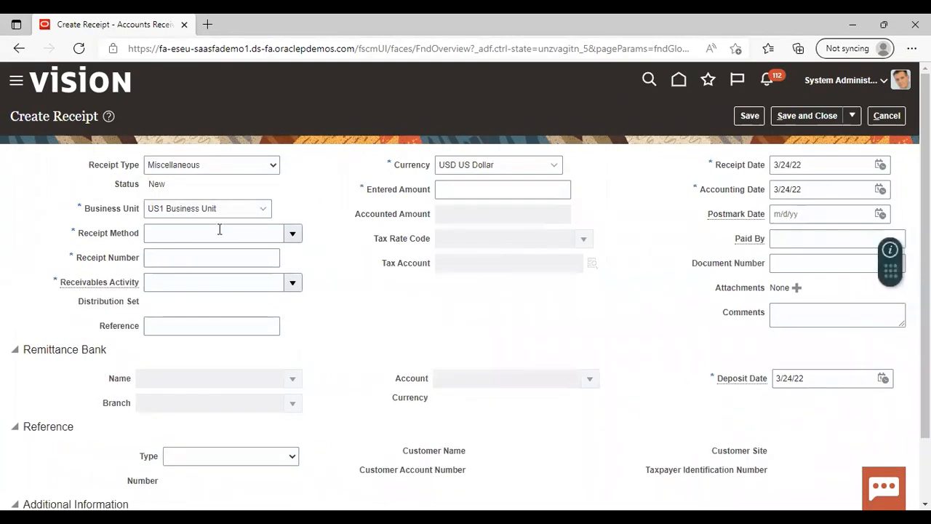
- Set the receipt method to BBC check, the receipt number to 2244 and the receivables activity to Misc rev BBC
left_click(294, 234)
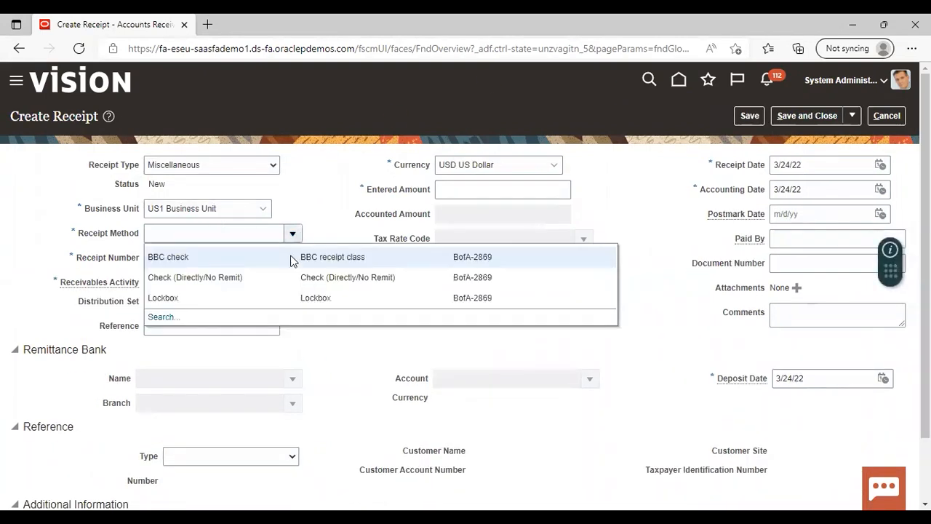
left_click(289, 259)
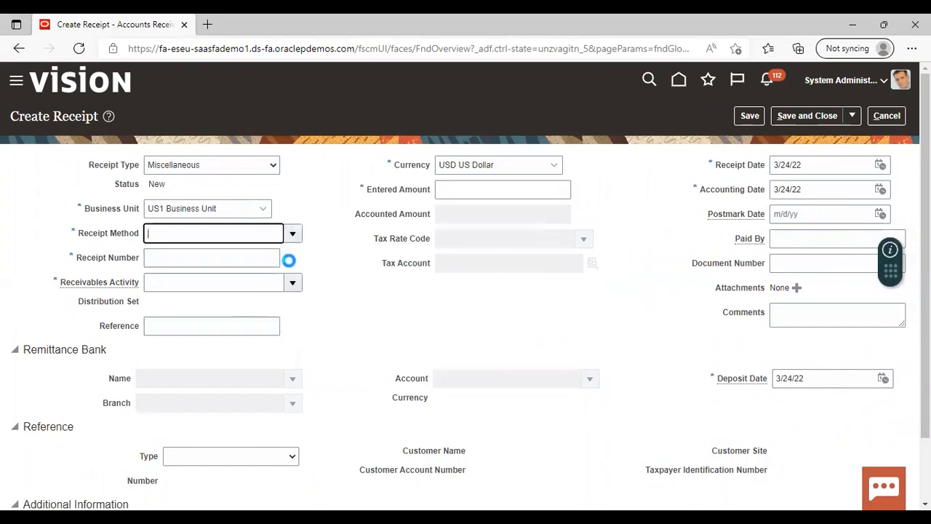
left_click(253, 259)
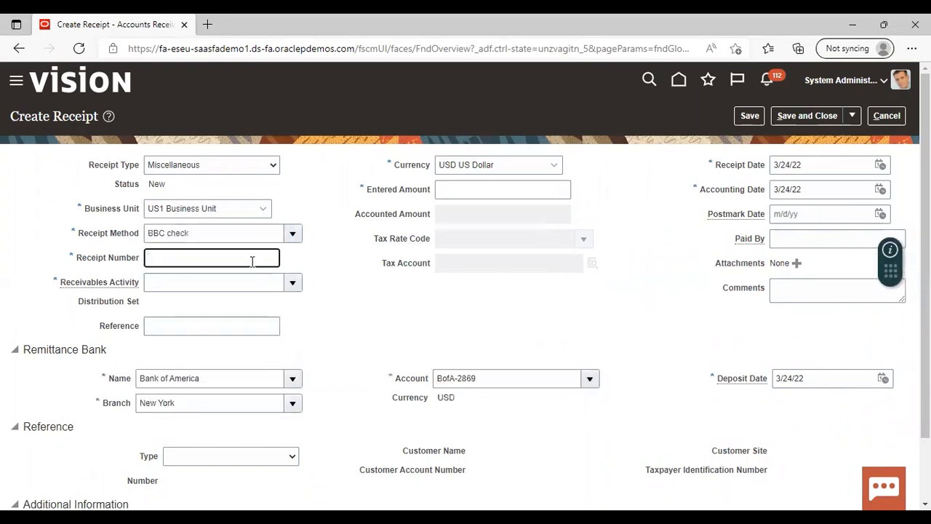
type("2244")
left_click(342, 307)
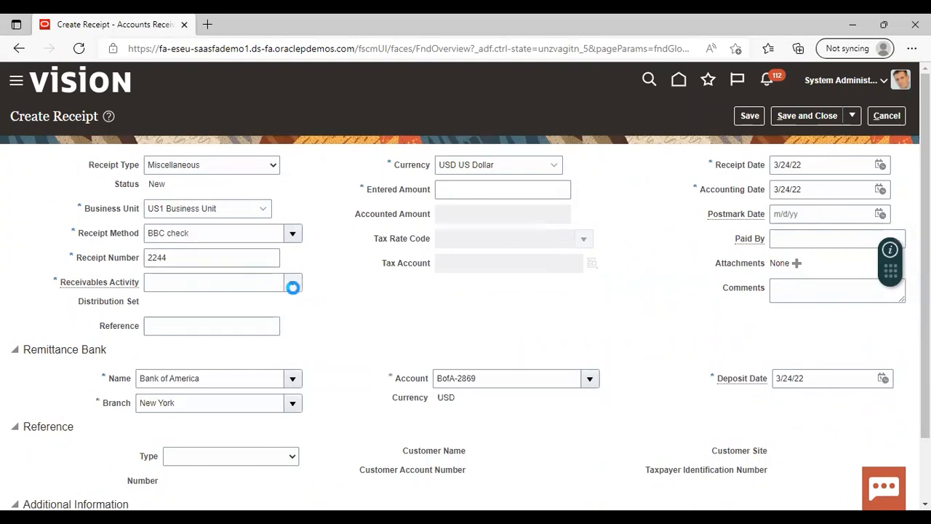
left_click(292, 285)
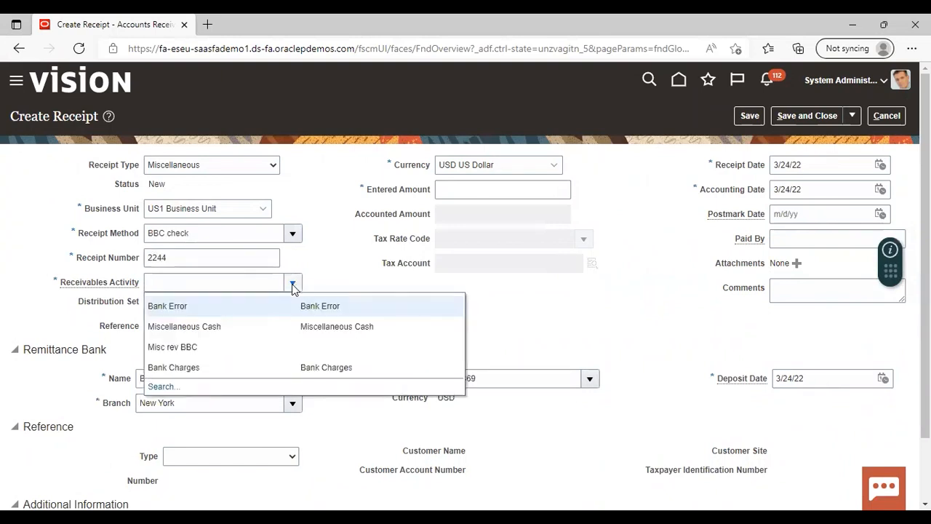
left_click(254, 349)
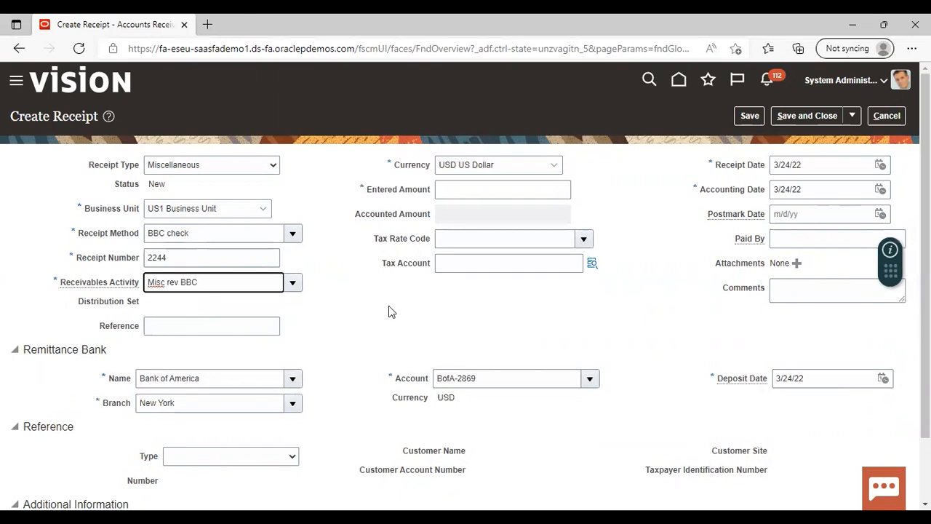
- Enter a receipt amount of 20 USD, and save and close the miscellaneous receipt
left_click(530, 189)
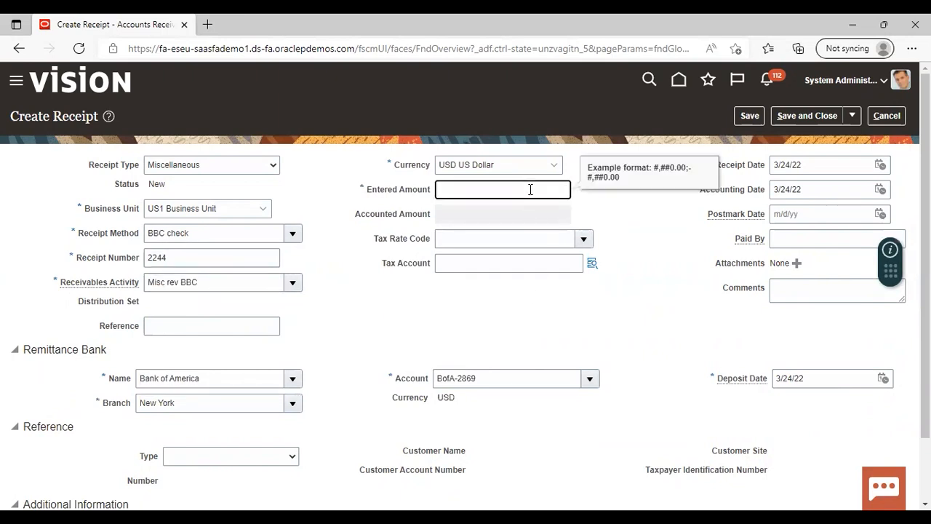
type("20")
left_click(488, 331)
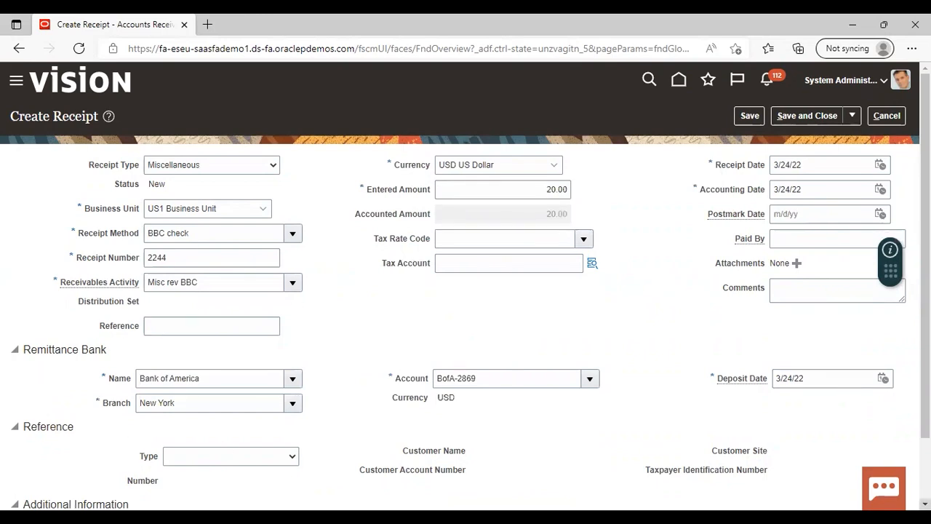
scroll(285, 413, "down", 2)
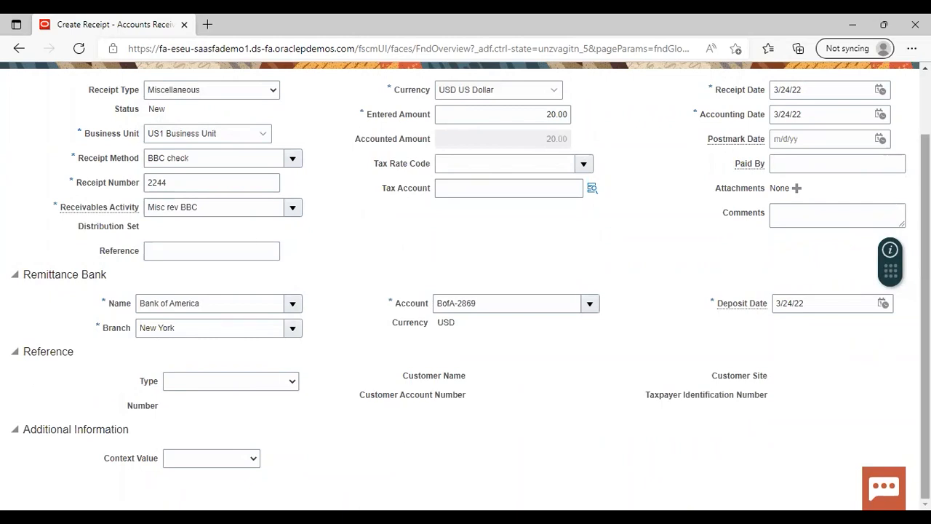
scroll(465, 291, "up", 1)
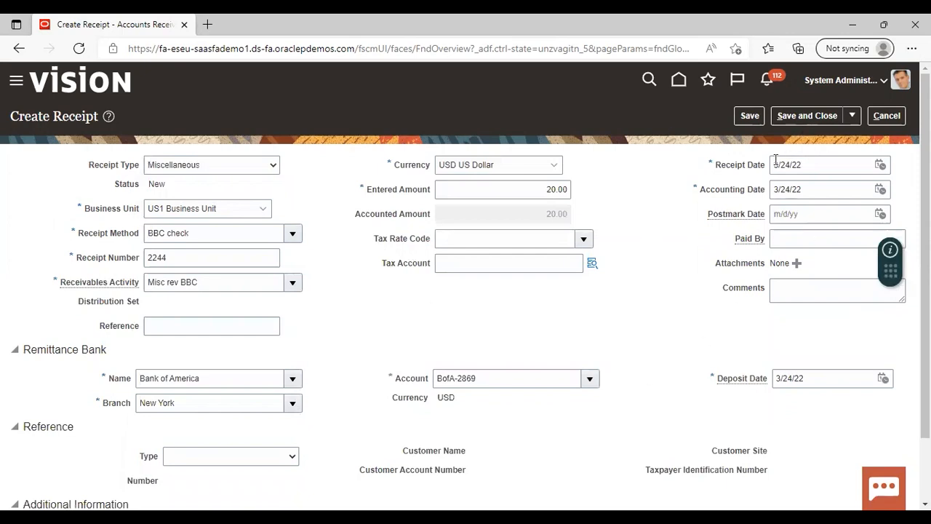
left_click(803, 118)
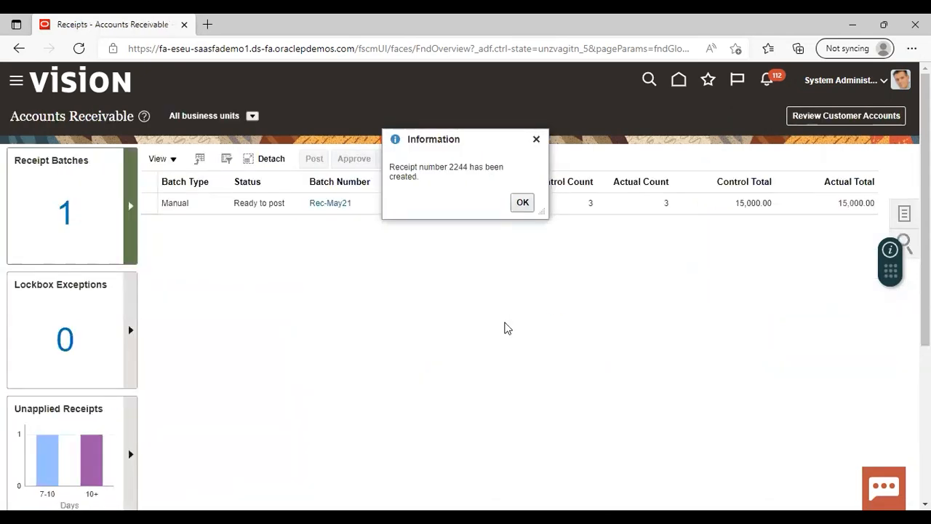
left_click(523, 203)
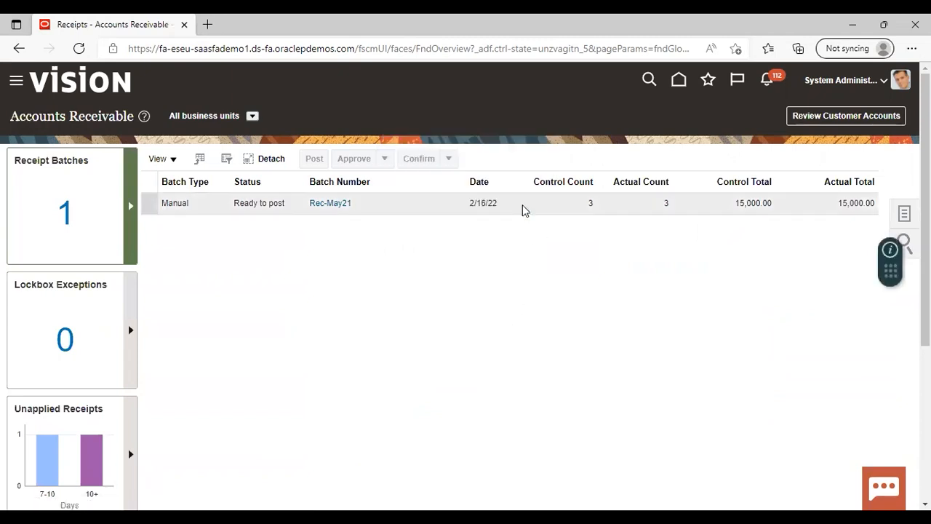